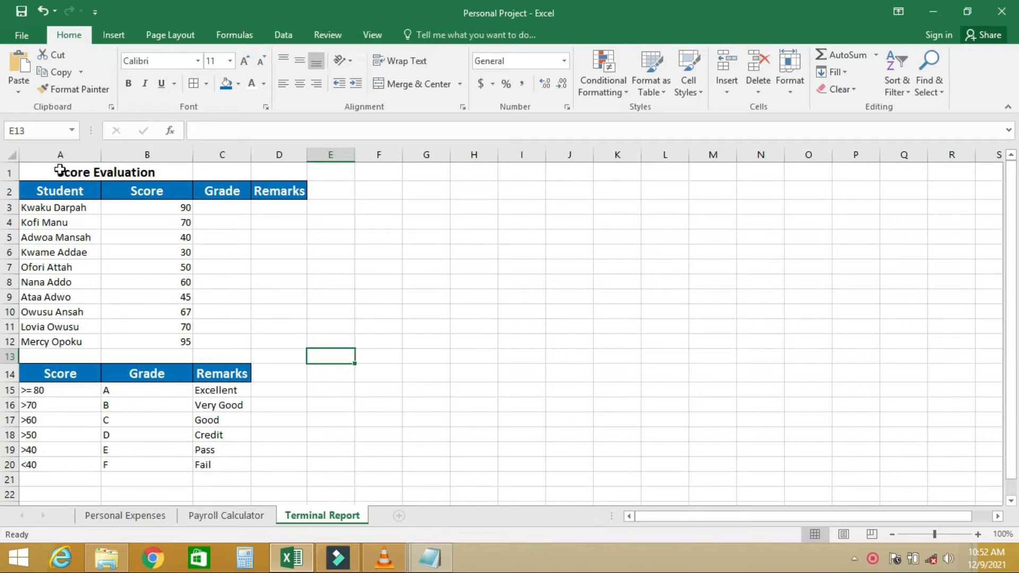
Merge and center the "Score Evaluation" title across cells A1:D1.
drag(59, 170, 274, 167)
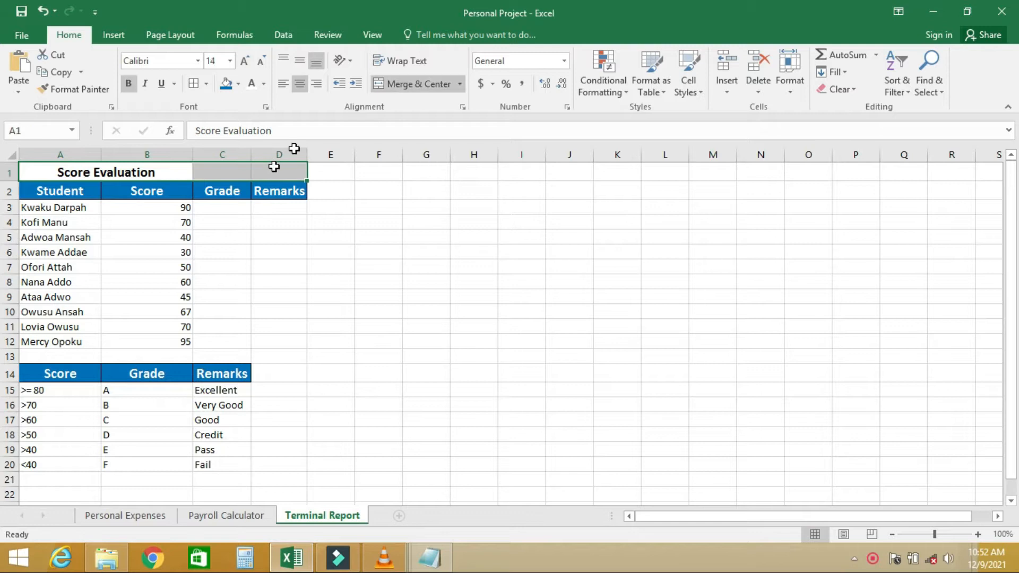
click(400, 85)
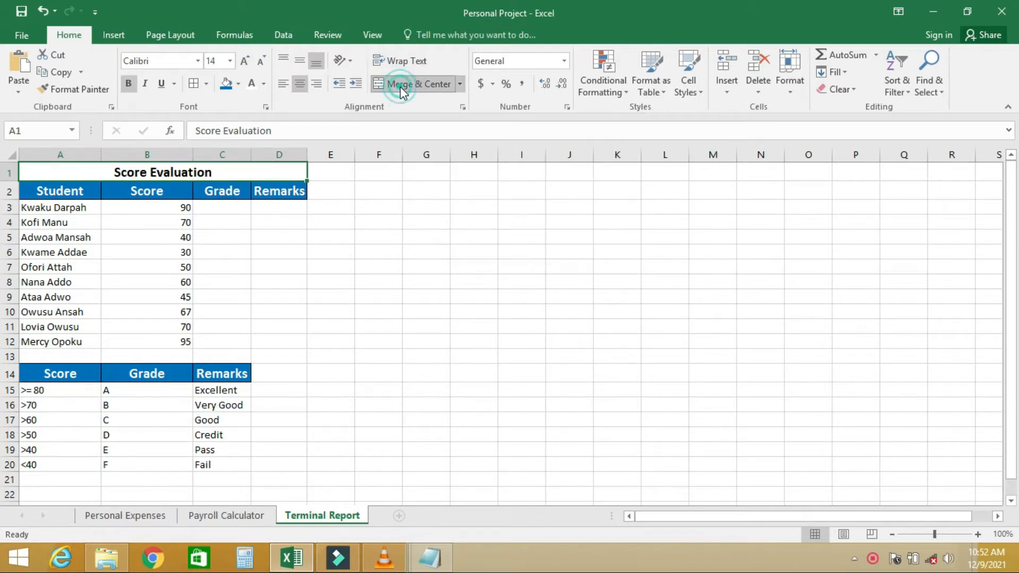
click(294, 253)
drag(66, 191, 74, 341)
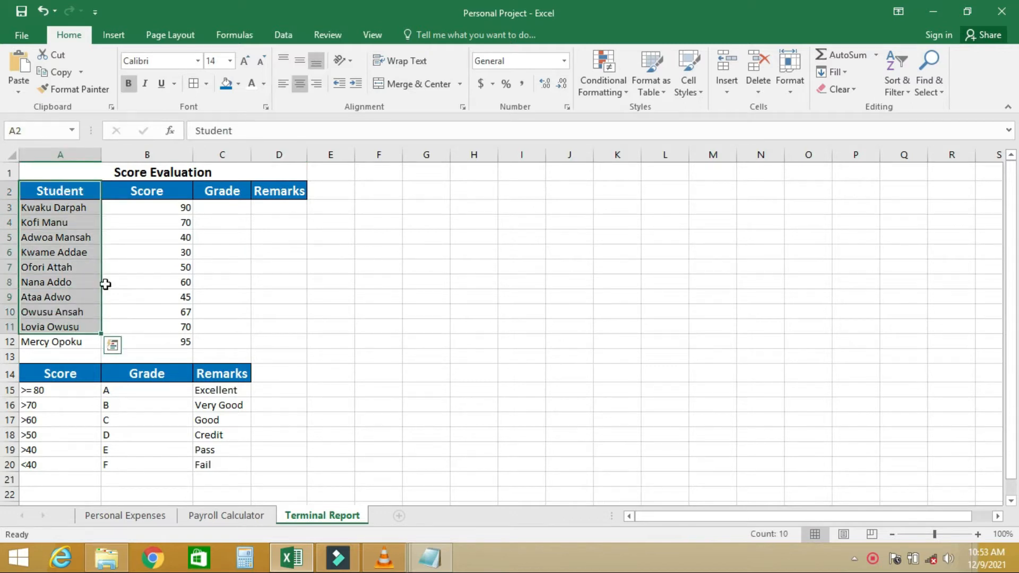
click(171, 194)
drag(171, 195, 179, 339)
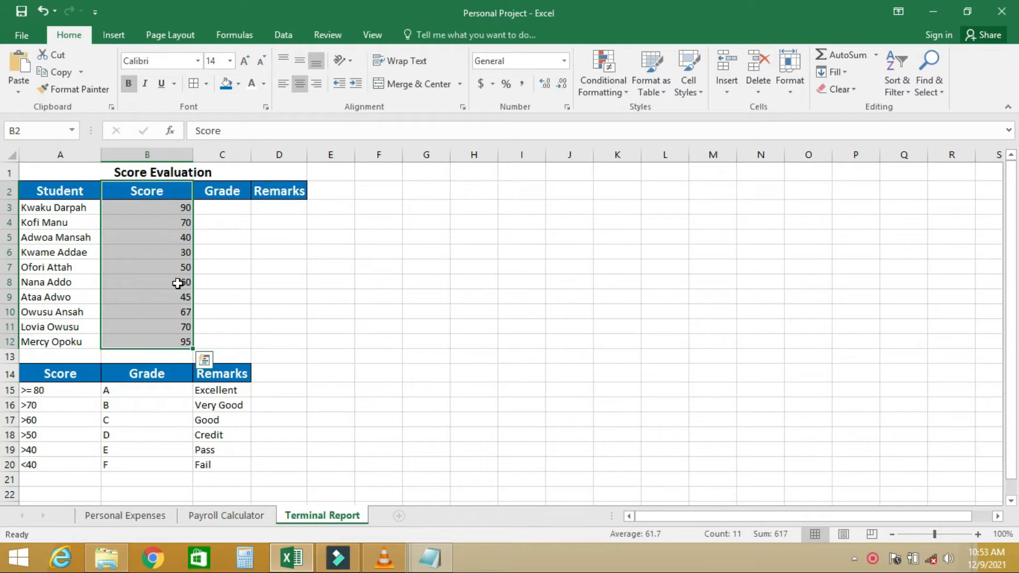
click(216, 208)
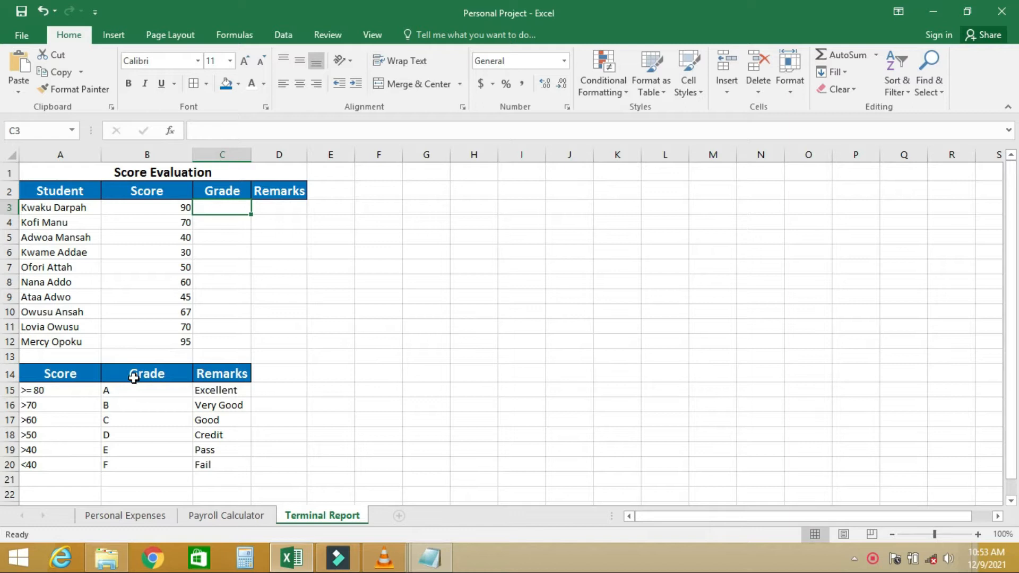
click(51, 393)
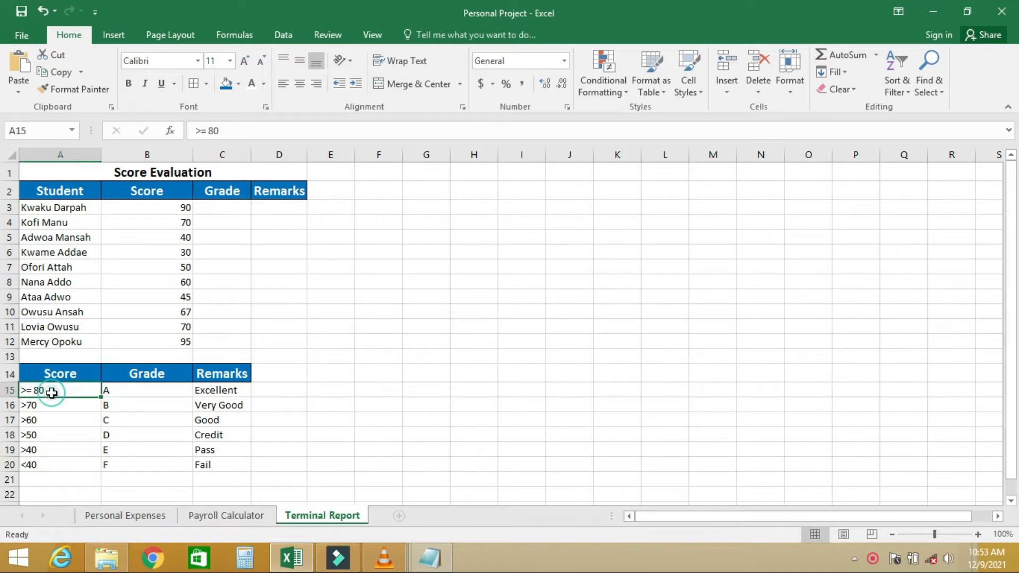
Change the score criteria in cells A16 to A19 of the grading table to >=70, >=60, >=50 and >=40.
double_click(28, 405)
text(=)
click(127, 390)
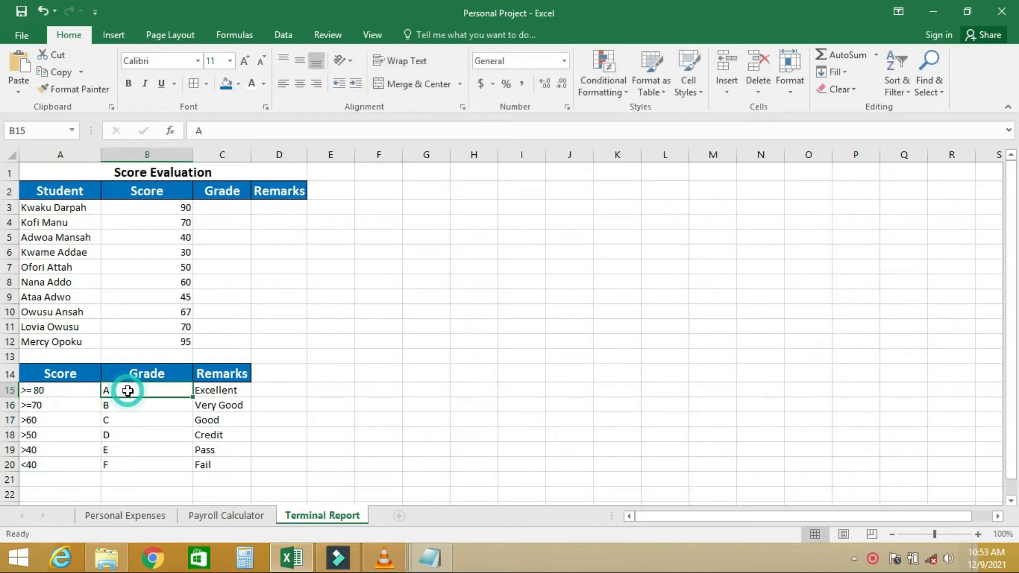
double_click(28, 420)
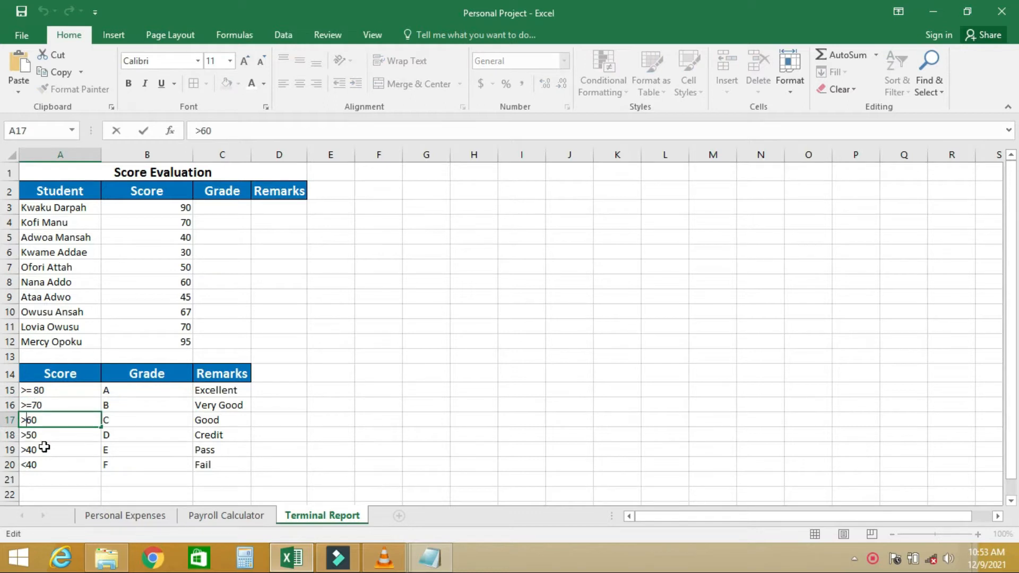
text(=)
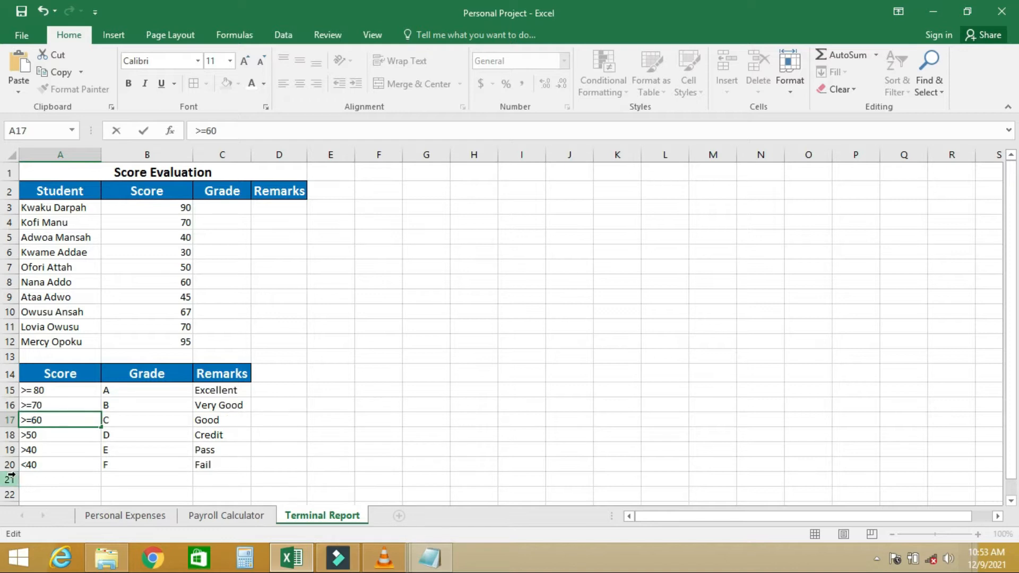
double_click(28, 435)
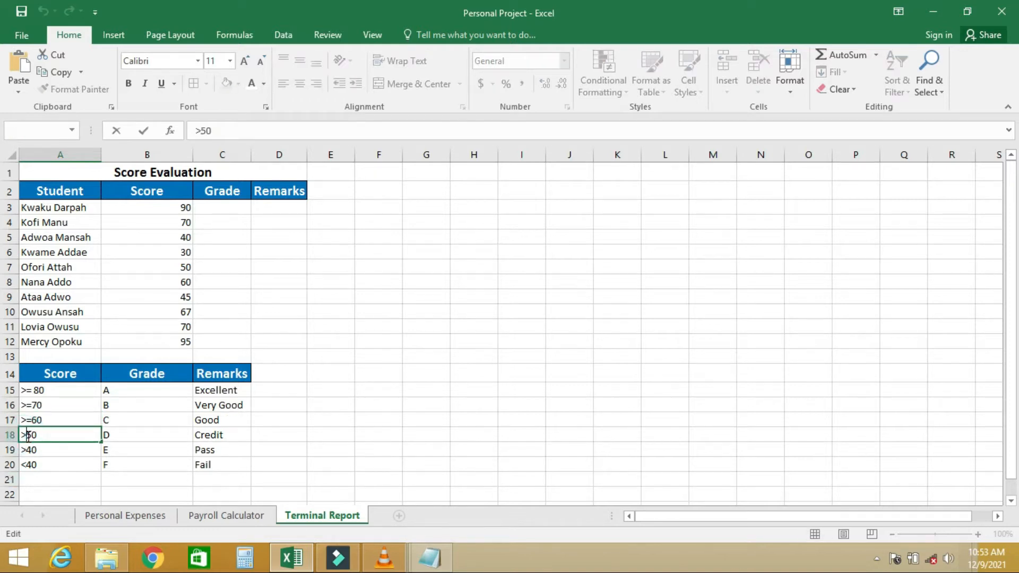
text(=)
click(28, 447)
double_click(28, 448)
text(=)
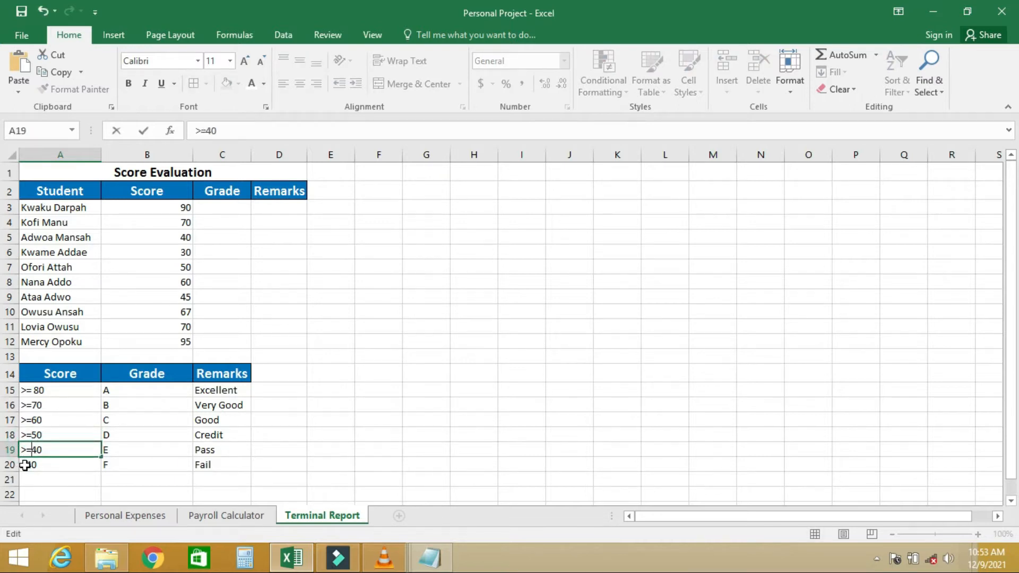
double_click(25, 464)
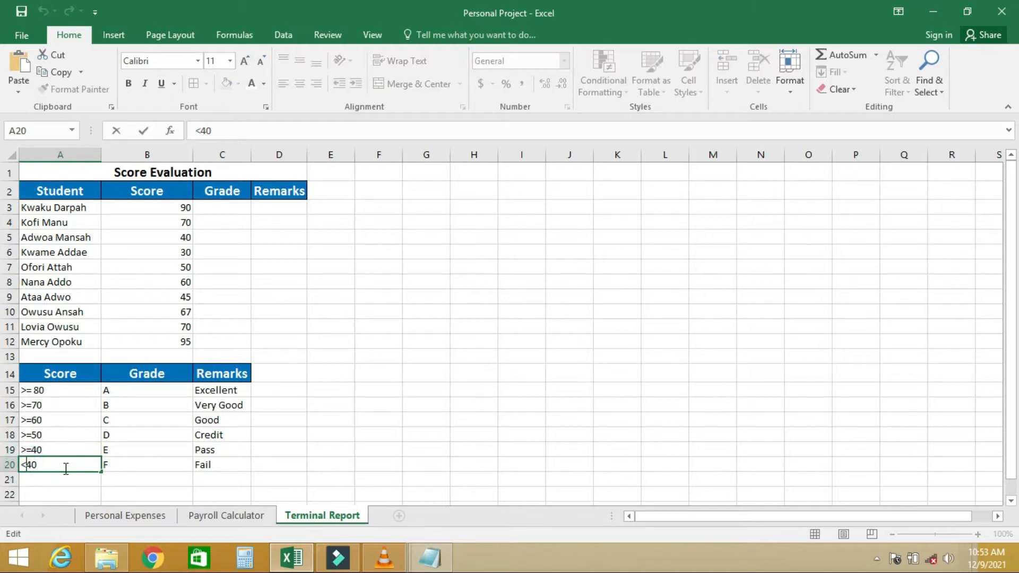
click(141, 438)
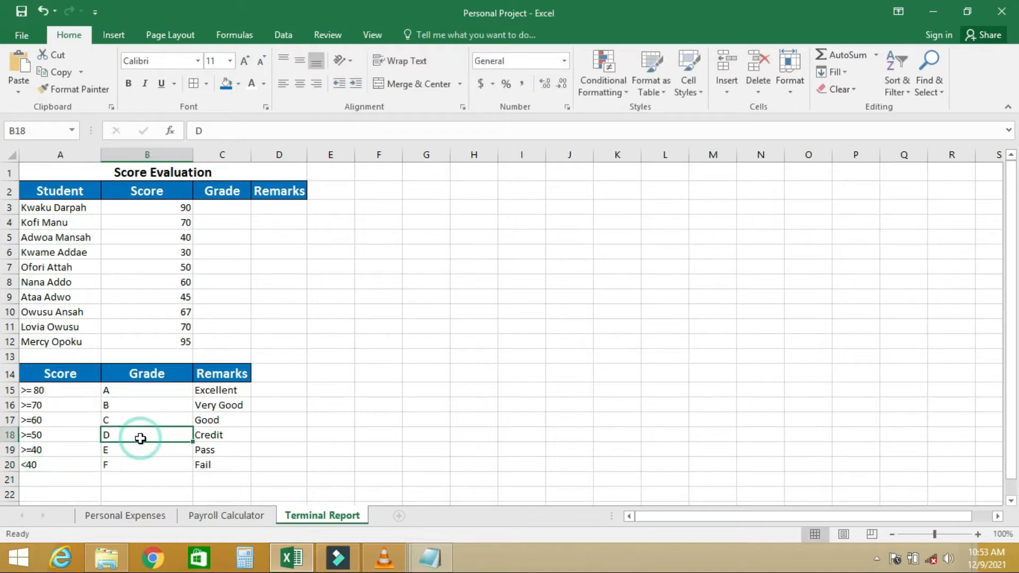
Begin a nested IF formula in cell C3 that returns "A" when B3>=80, with another IF as its false value.
click(214, 209)
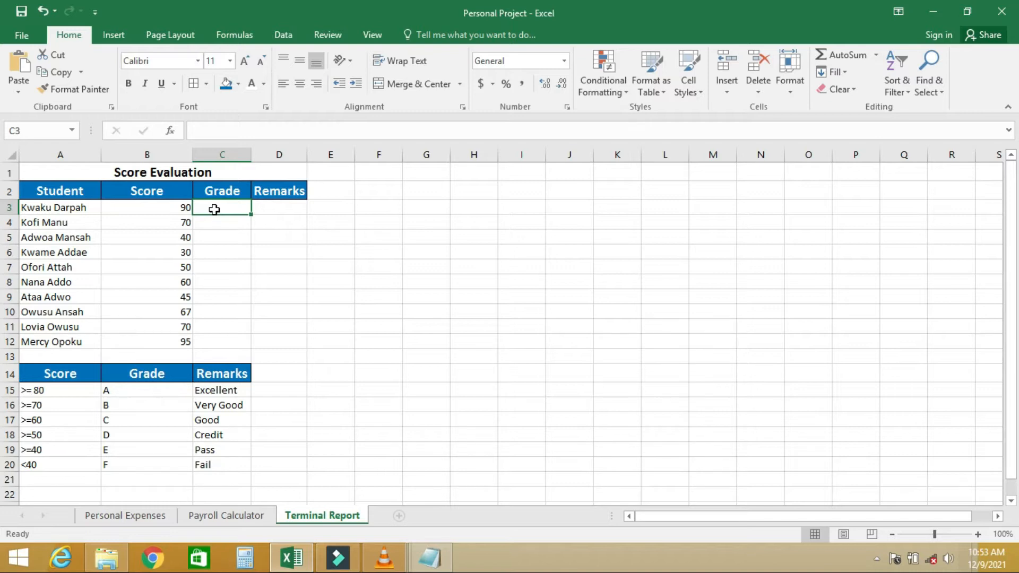
click(213, 221)
click(222, 207)
text(=IF)
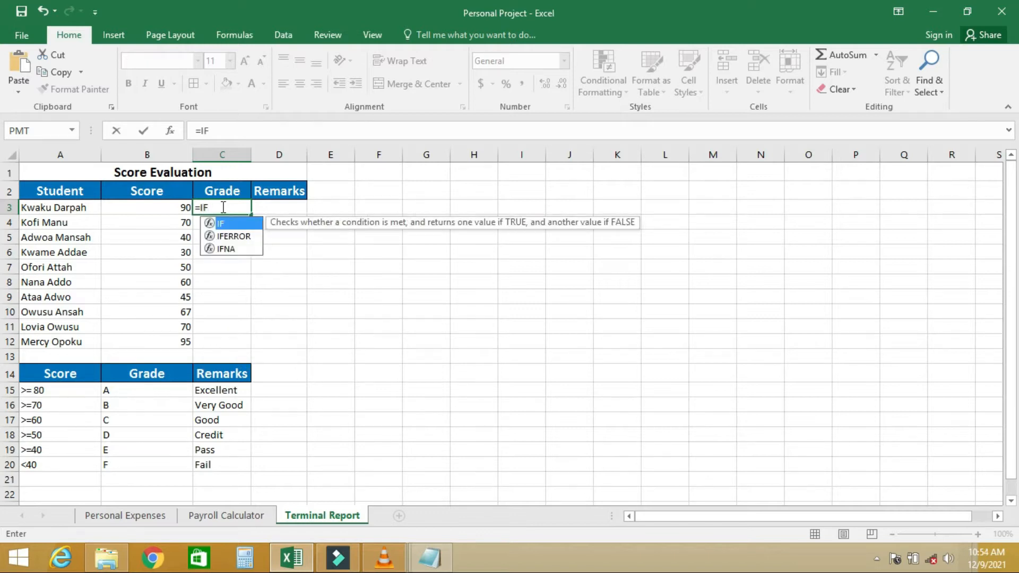
text(()
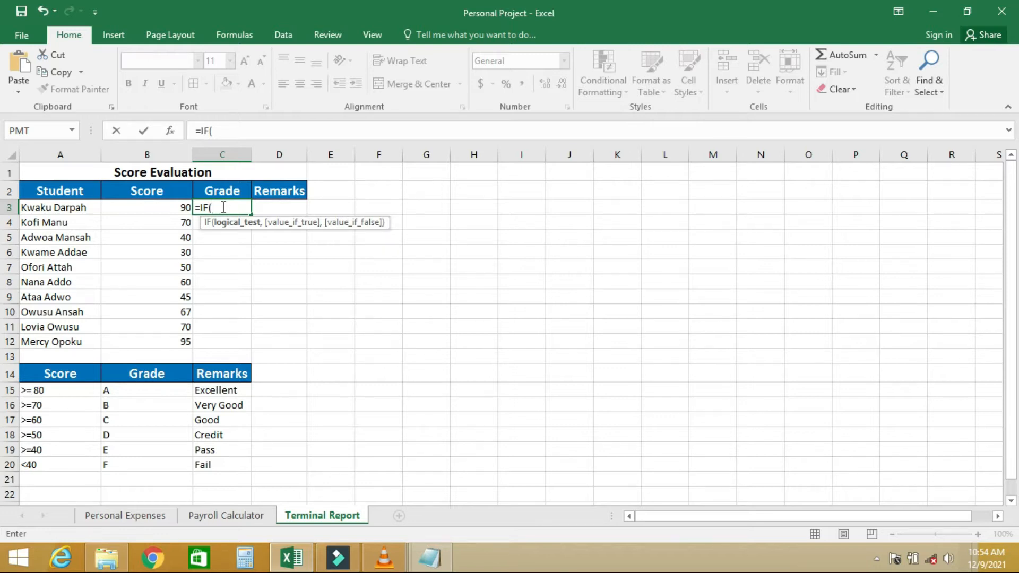
click(146, 208)
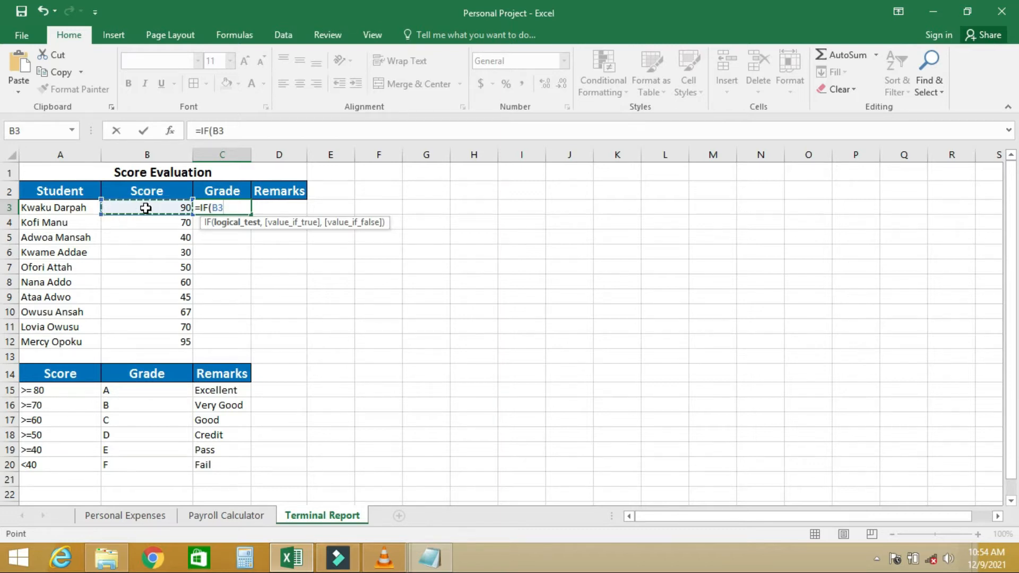
text(>=80)
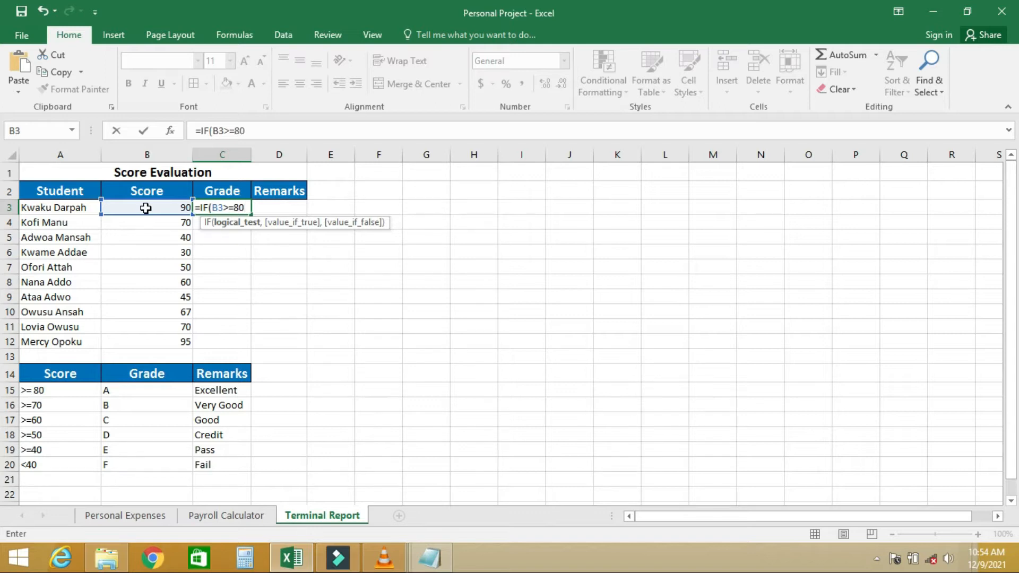
text(,)
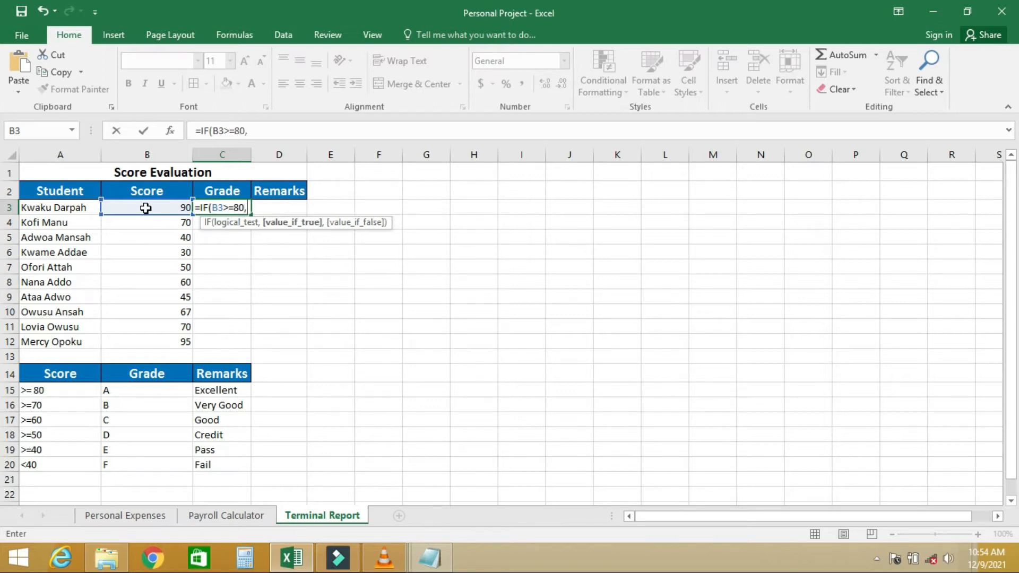
text("A",IF)
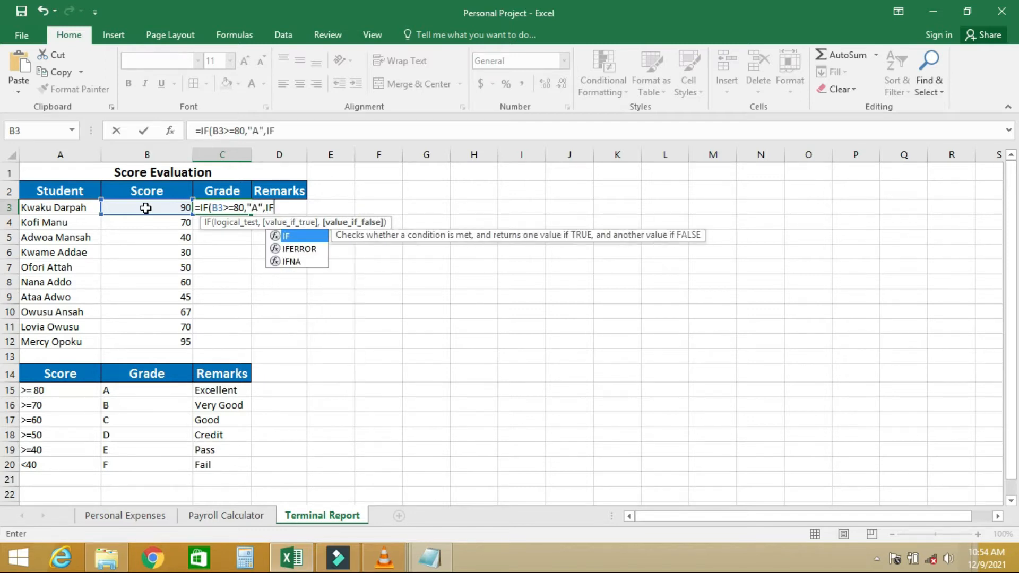
Give the second IF in the C3 formula the test B3>=70 and the true value "B".
text(()
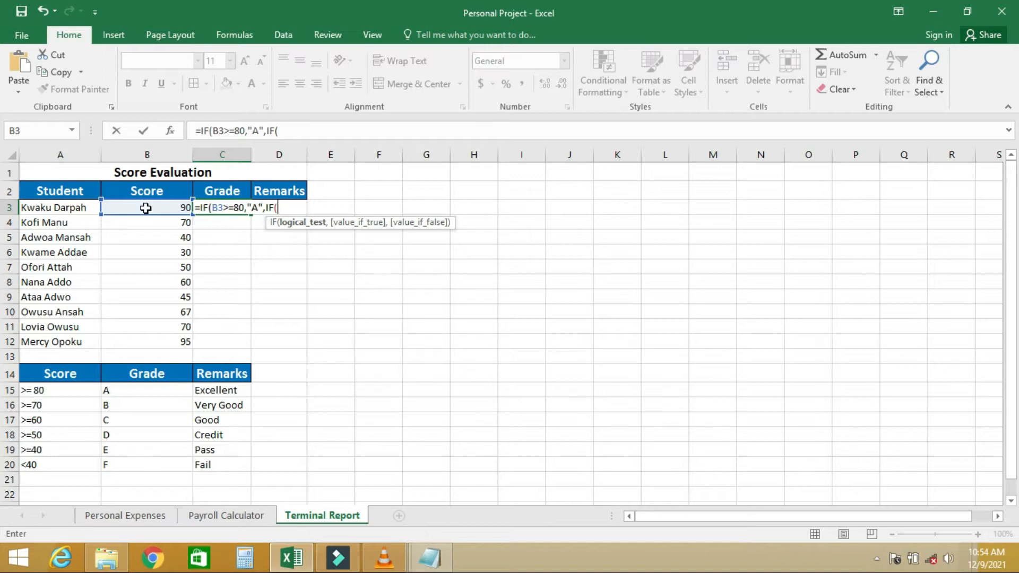
click(144, 207)
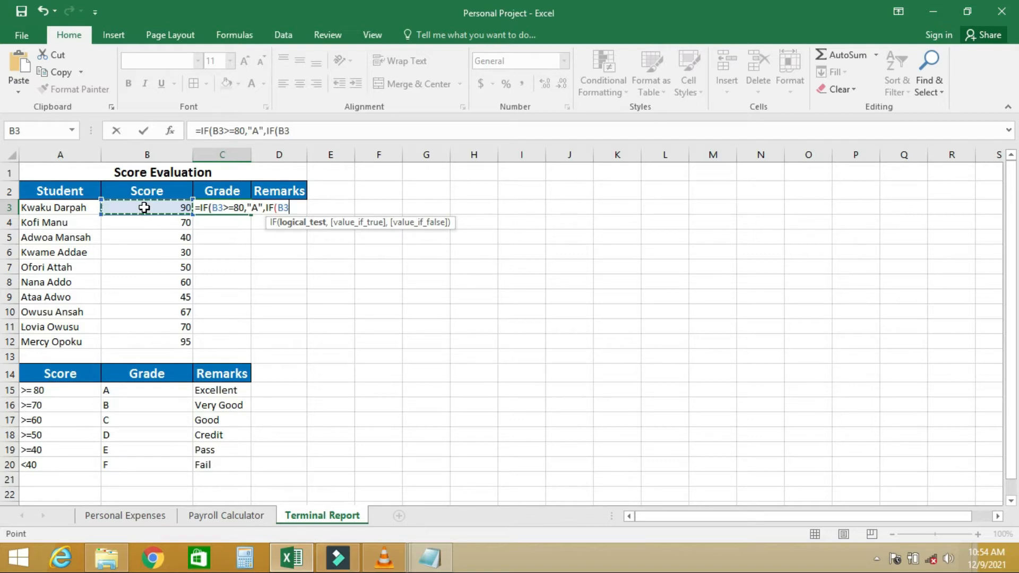
text(>=70)
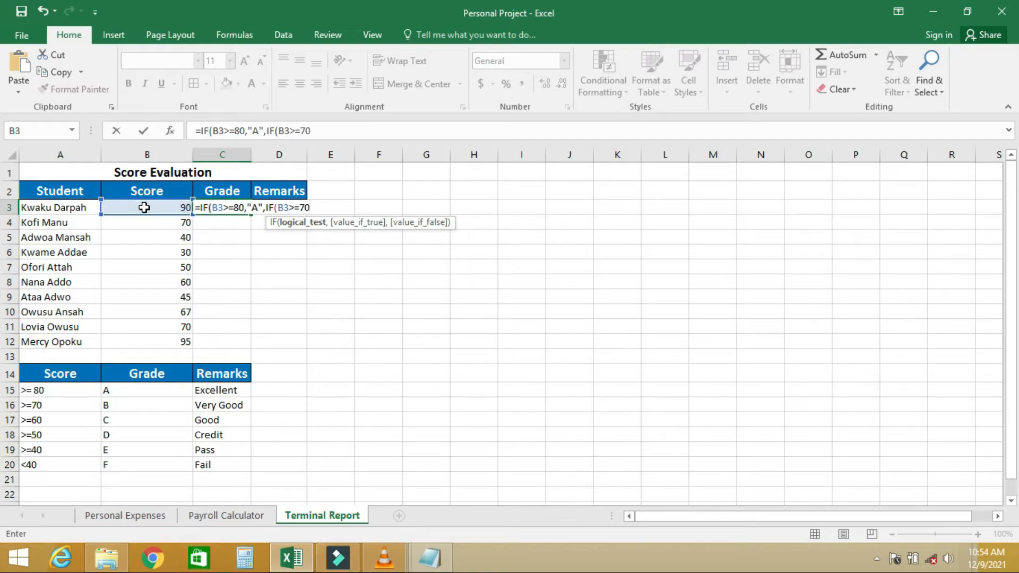
text(,)
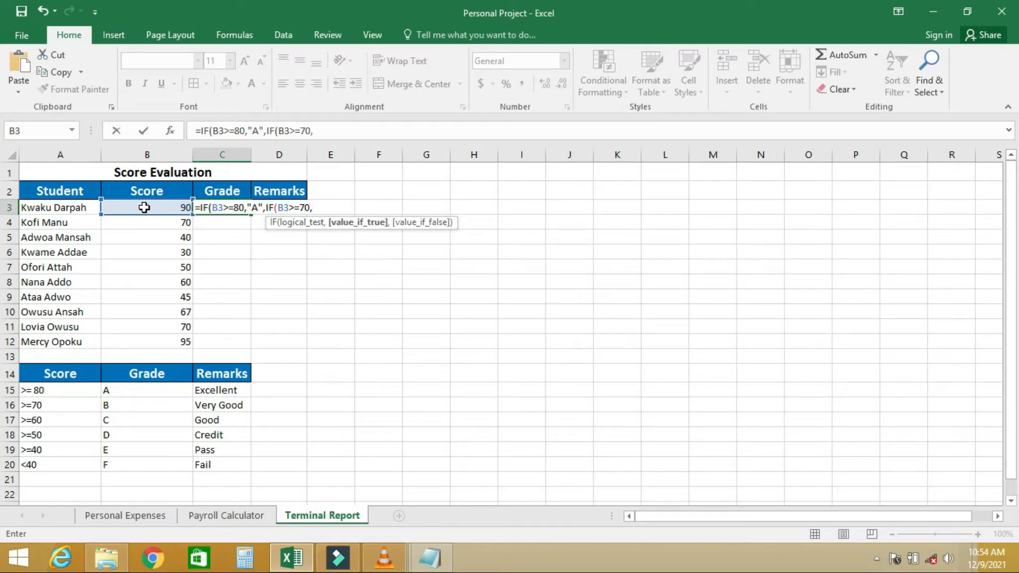
text("b")
key(BackSpace)
key(BackSpace)
text(B)
text(")
Nest a third IF in the C3 formula that returns "C" when B3>=60.
text(,I)
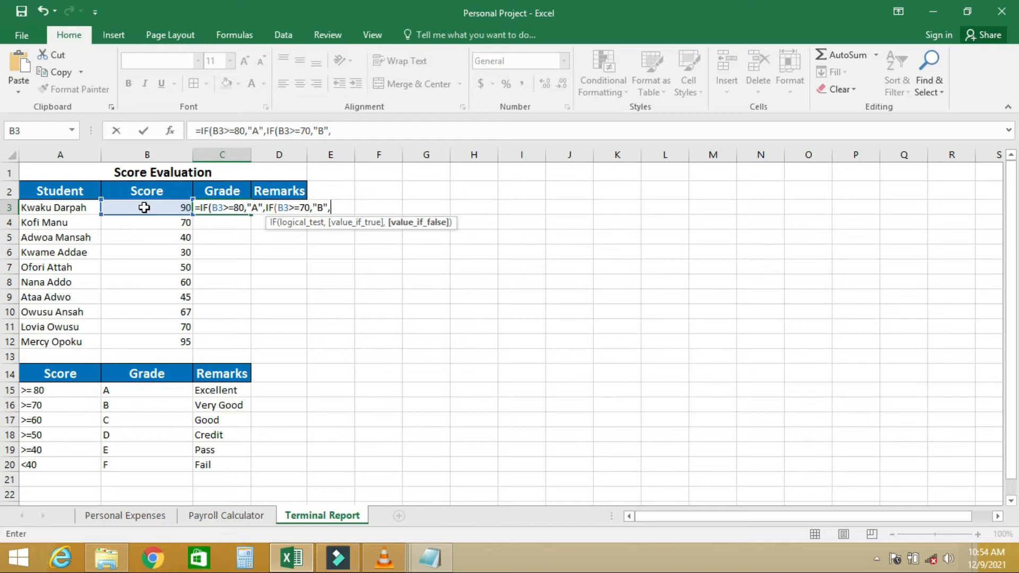
text(F()
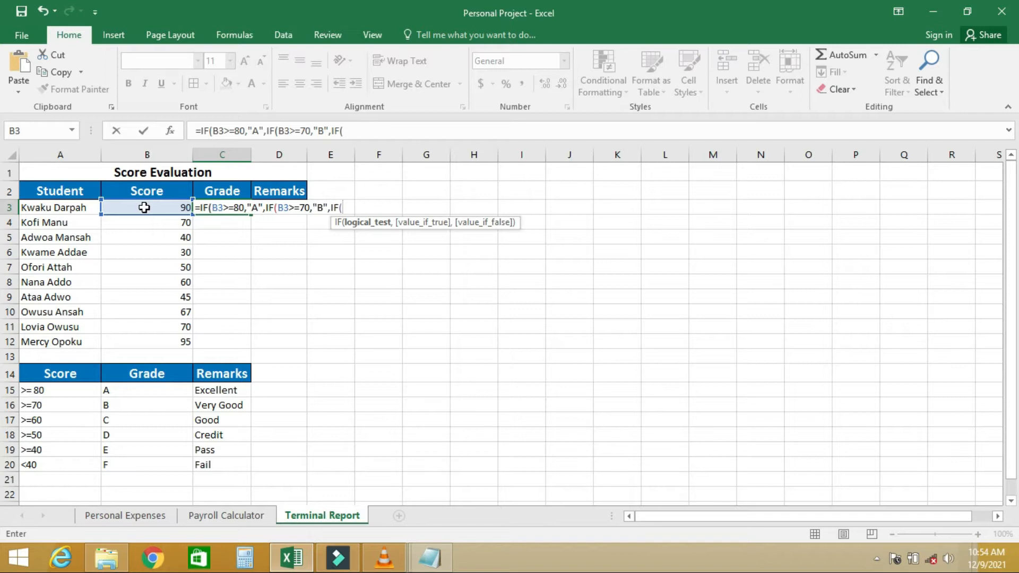
click(144, 207)
text(>)
text(=)
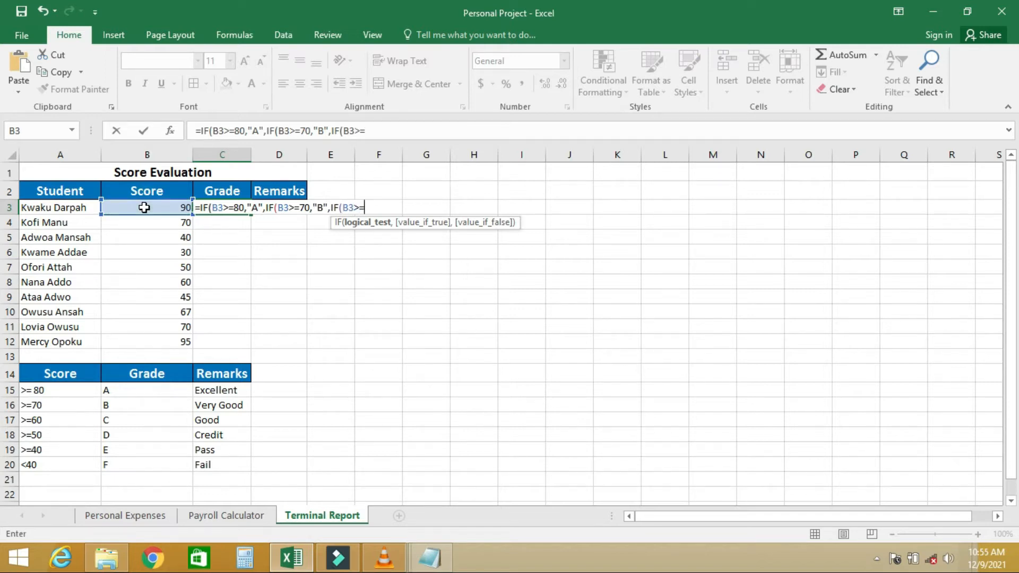
text(60,"C)
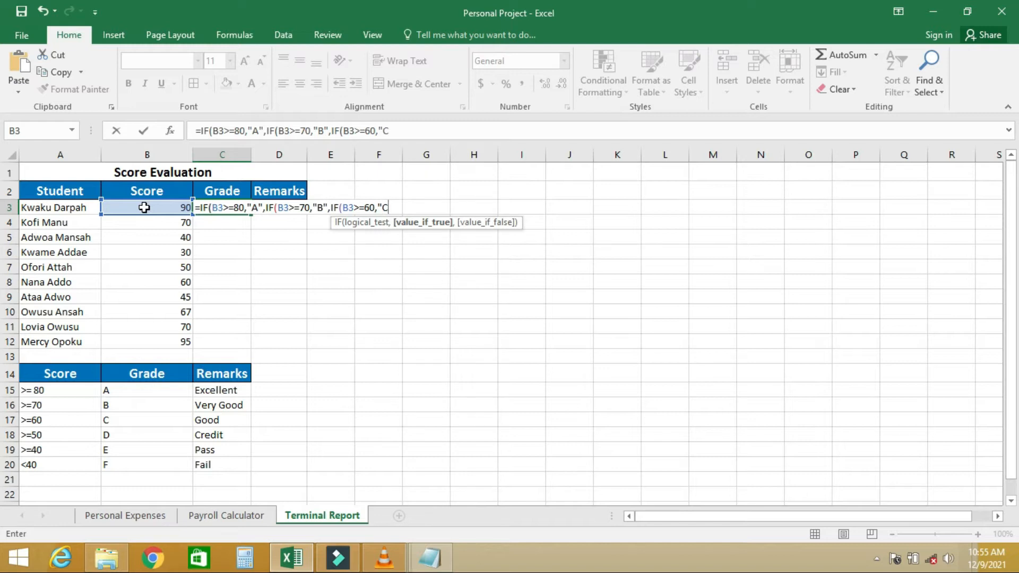
text(",)
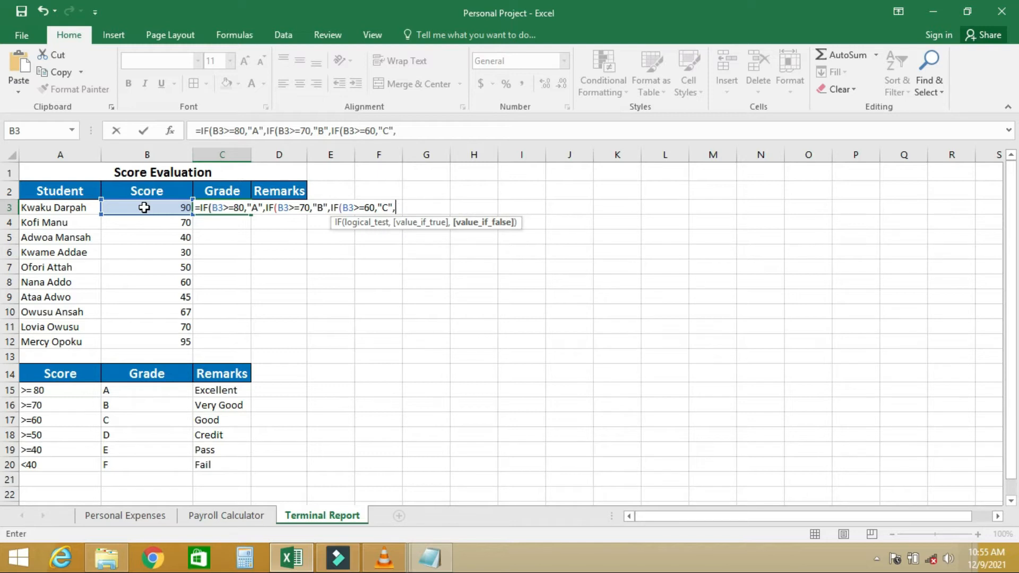
Nest a fourth IF in the C3 formula that returns "D" when B3>=50.
text(IF()
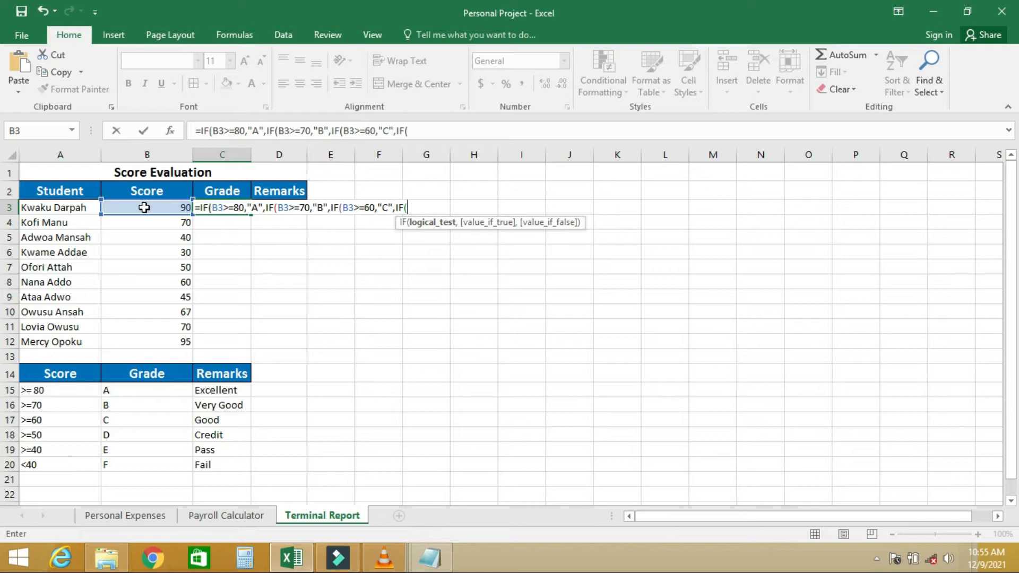
click(142, 207)
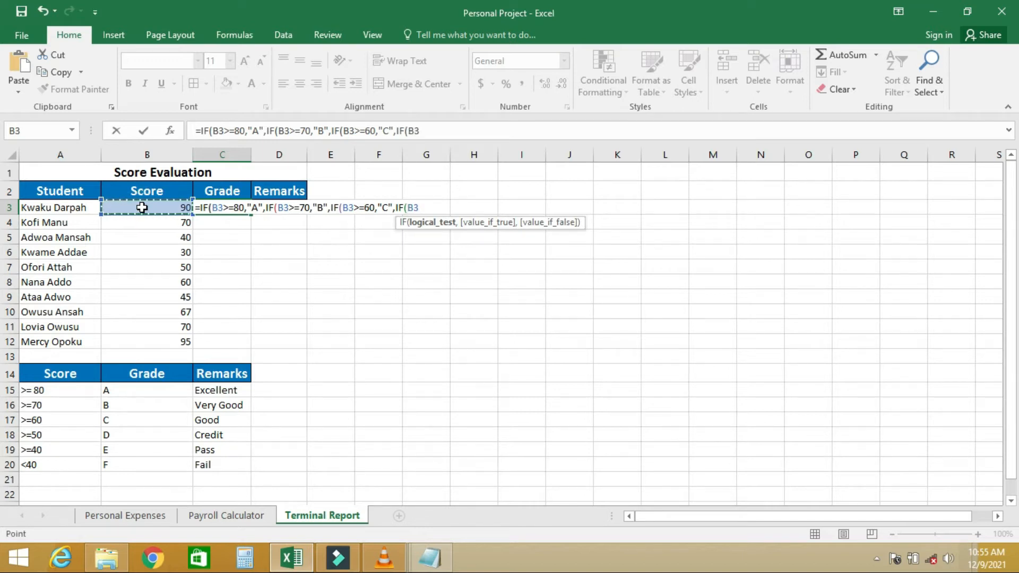
text(>=50)
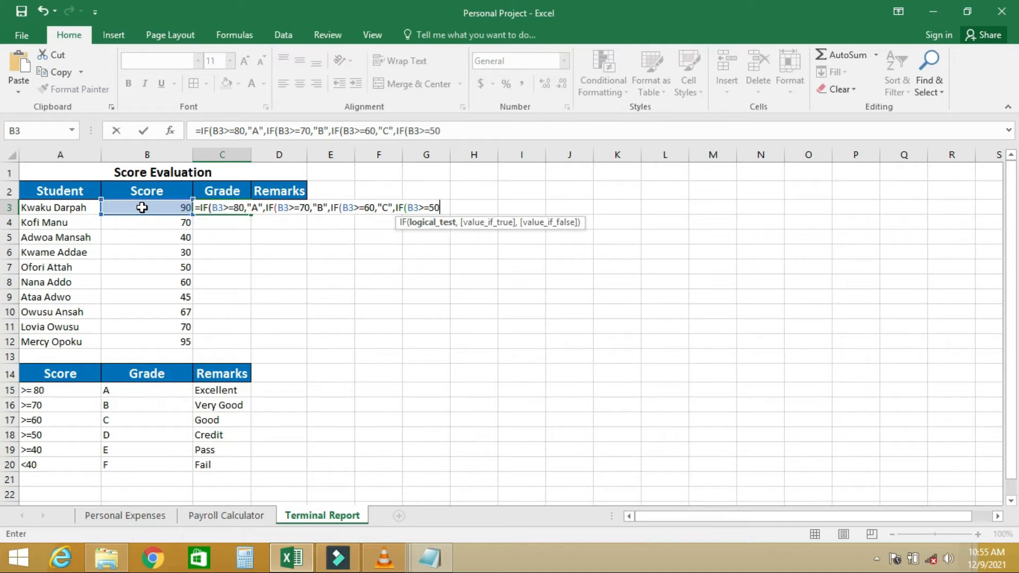
text(,')
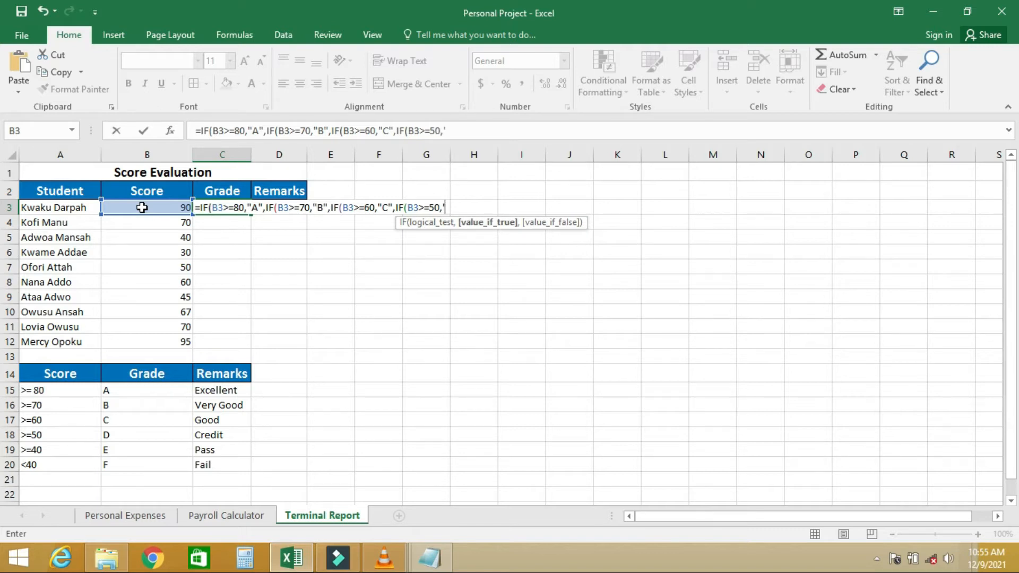
text(D)
text(")
key(BackSpace)
key(BackSpace)
key(BackSpace)
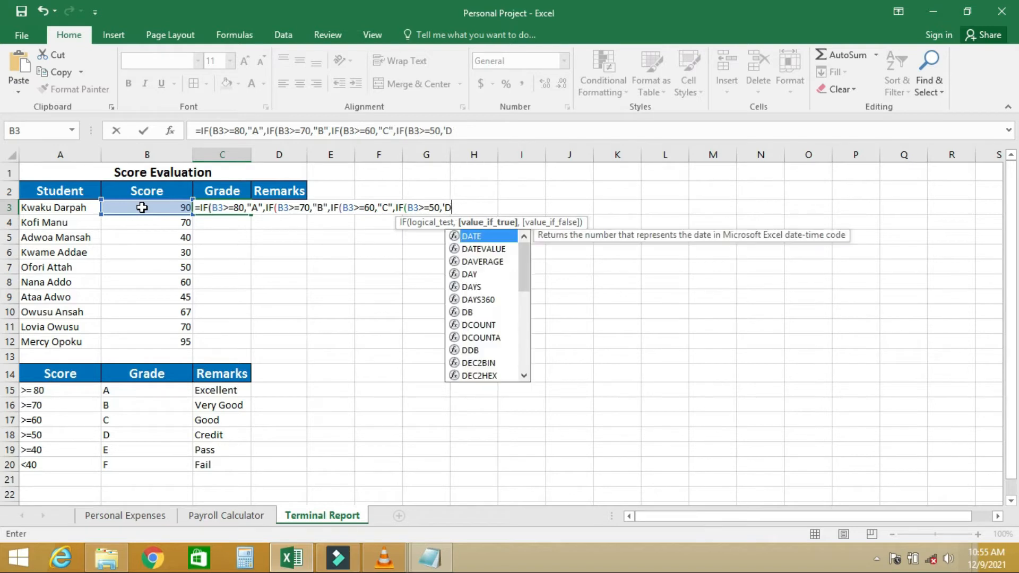
text("D',)
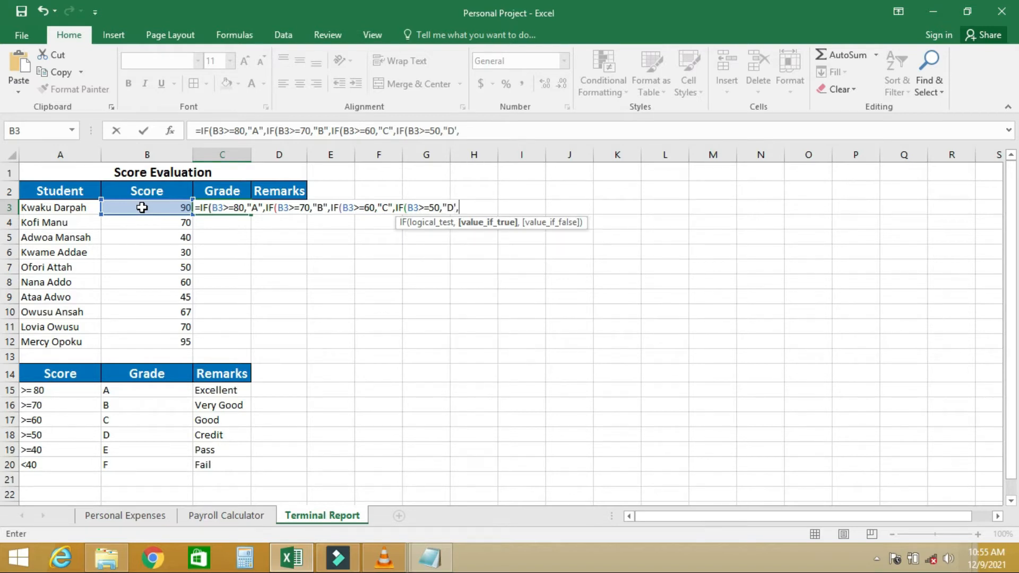
Nest a fifth IF in the C3 formula that returns "E" when B3>=40.
text(IF()
click(141, 207)
text(=)
key(BackSpace)
text(>=40,)
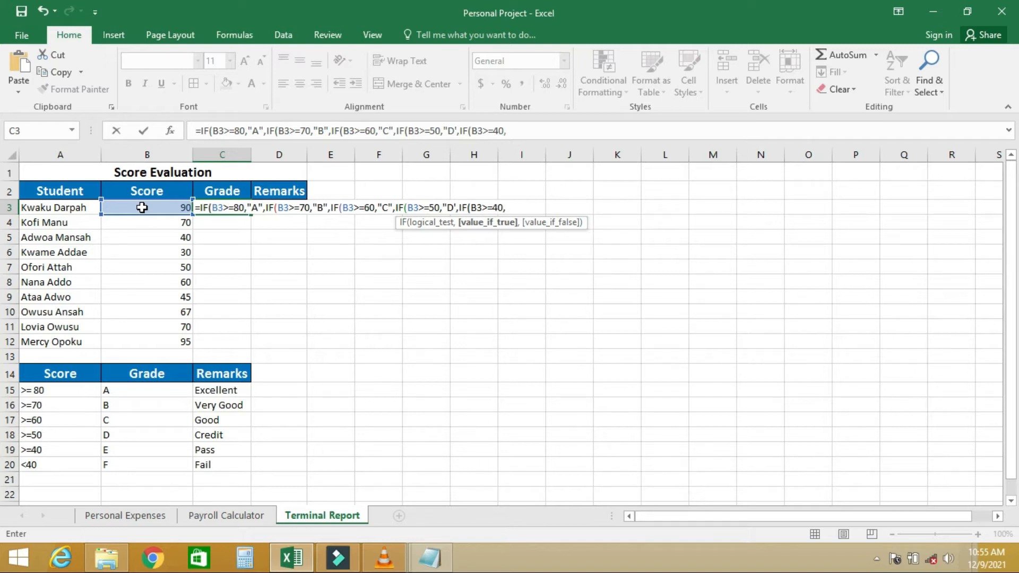
text("E)
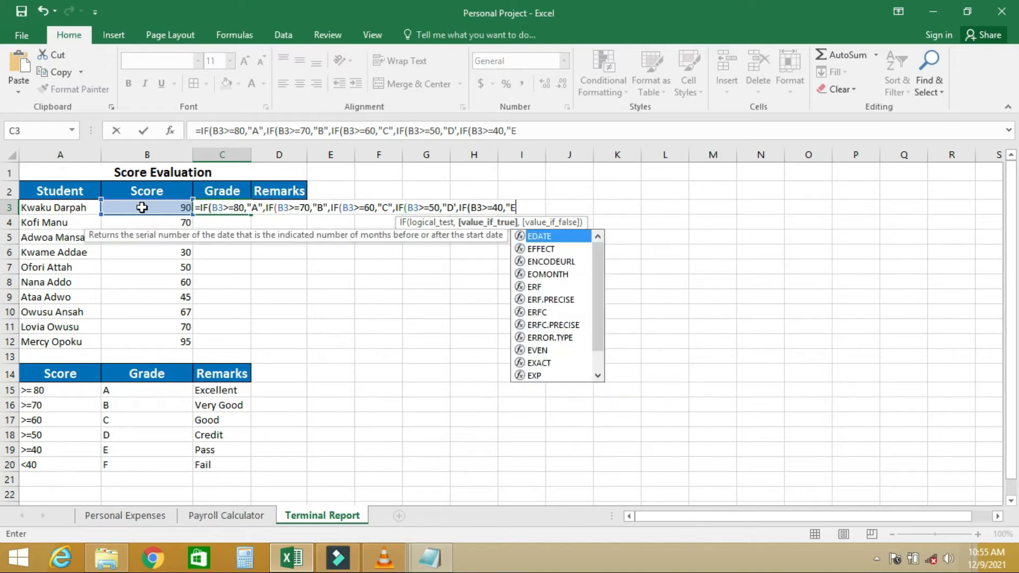
text(",)
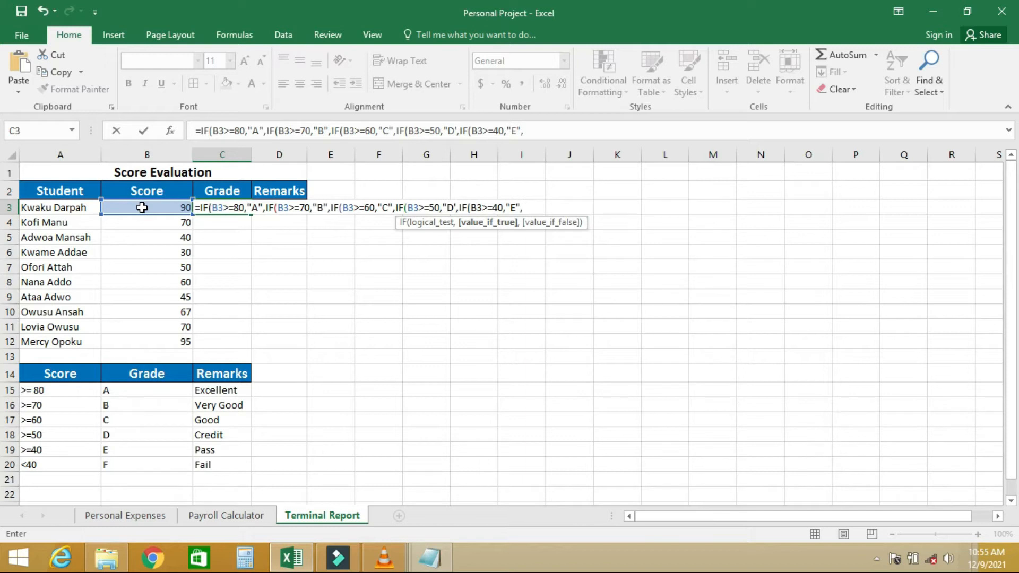
Give the C3 formula the final false value "F", close all five IF functions and try to enter it.
text('fF)
key(BackSpace)
text(F)
text())))))
key(Return)
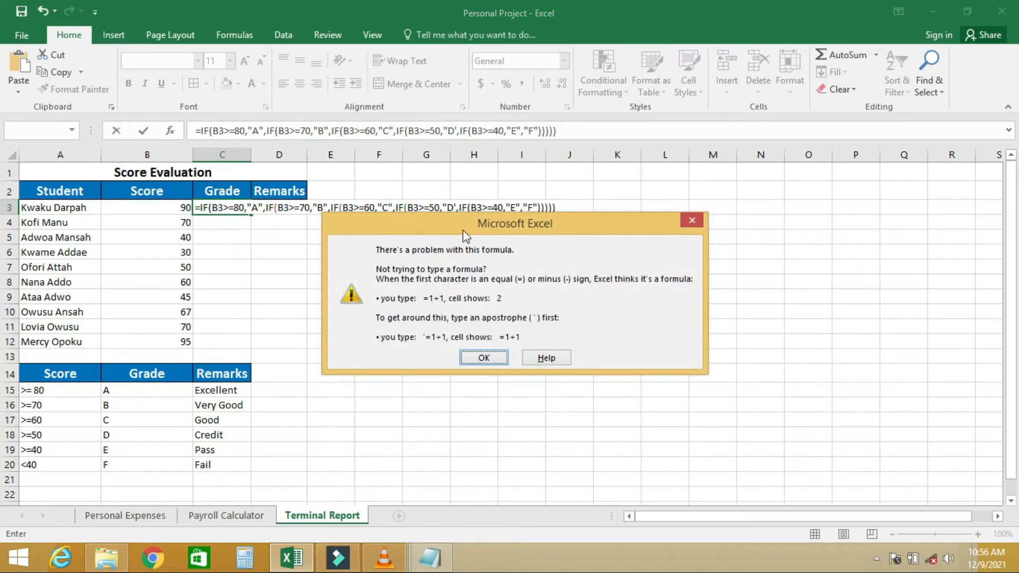
click(496, 358)
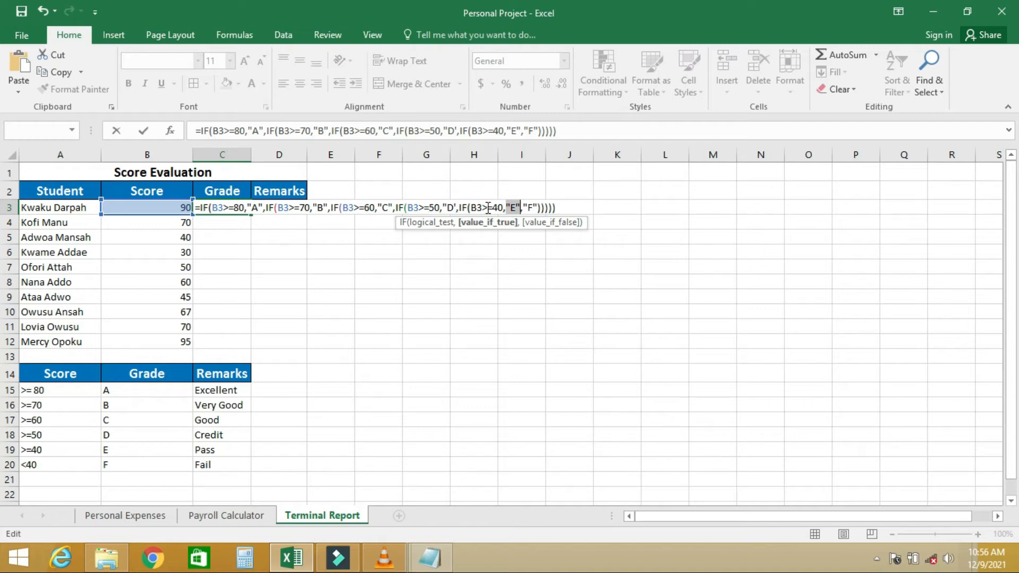
Try to enter the unchanged nested IF formula in C3 again.
click(534, 206)
click(565, 207)
key(Return)
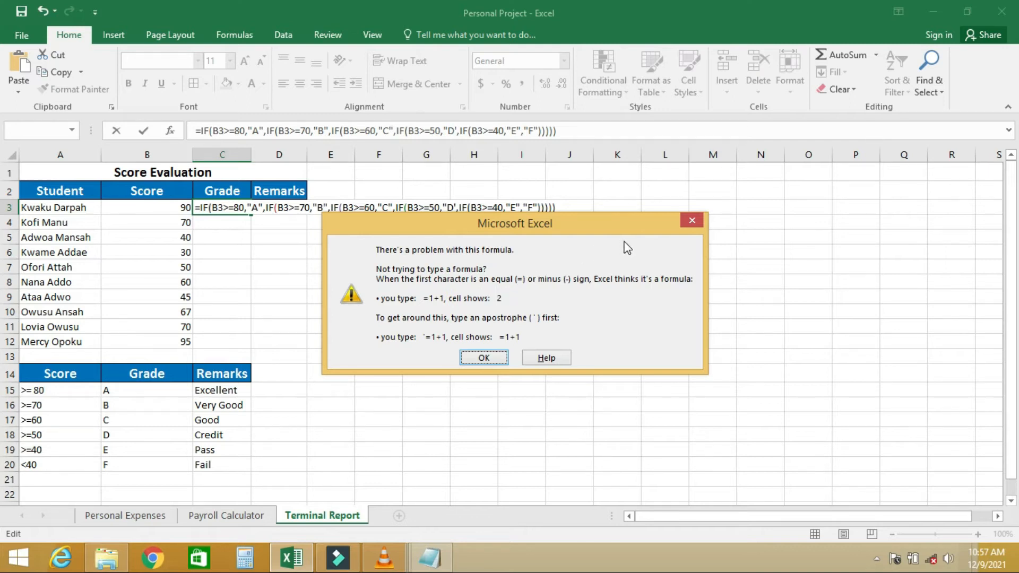
click(688, 222)
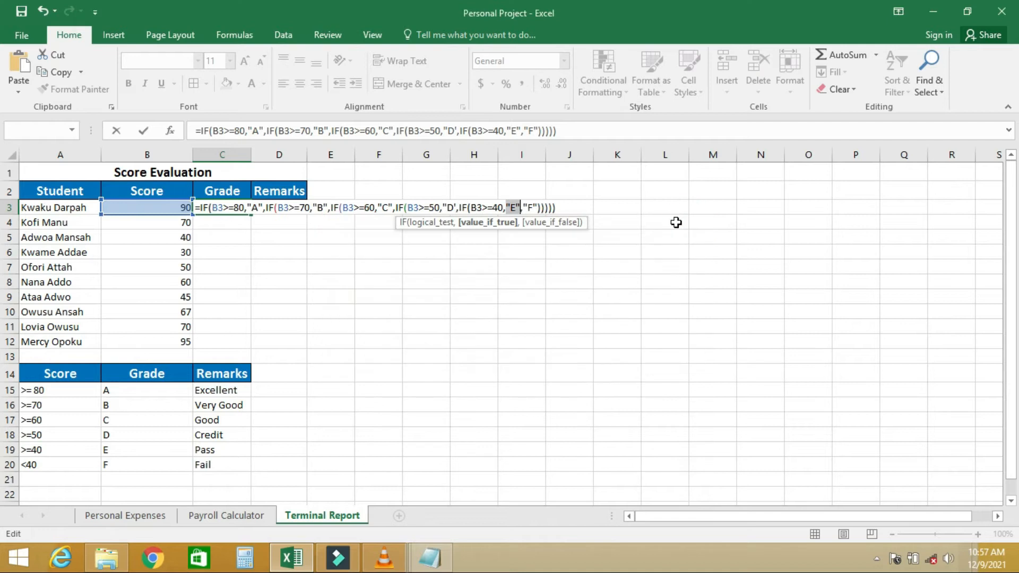
Correct the closing quotation mark after D in the C3 formula to a double quote and enter the formula.
click(480, 207)
click(455, 207)
key(Delete)
text(")
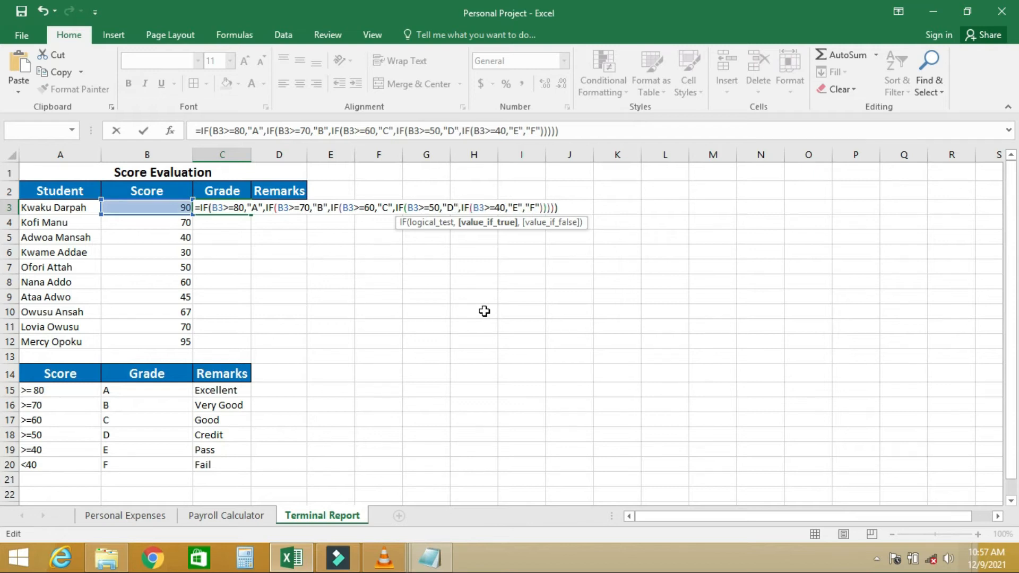
click(569, 206)
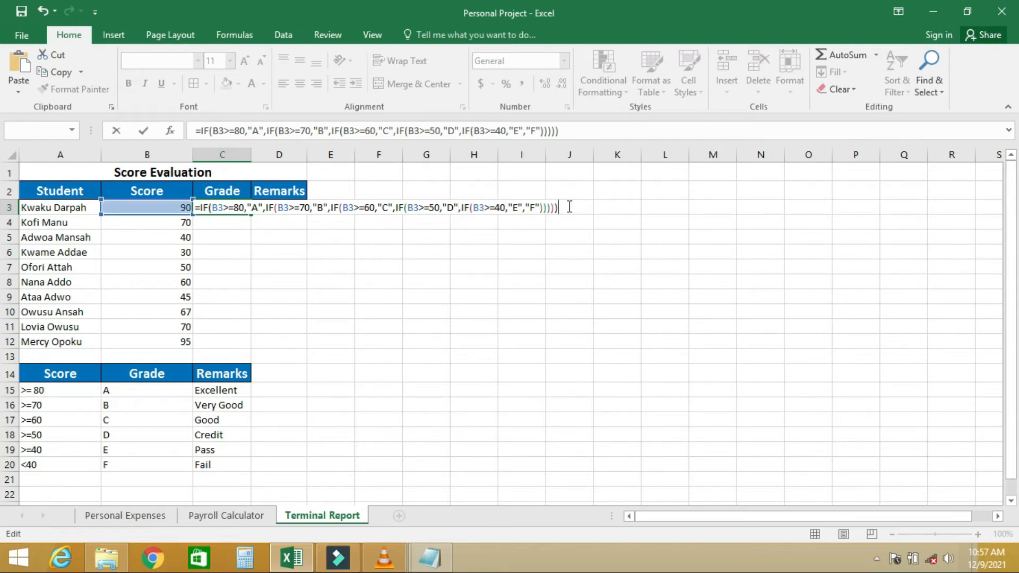
key(Return)
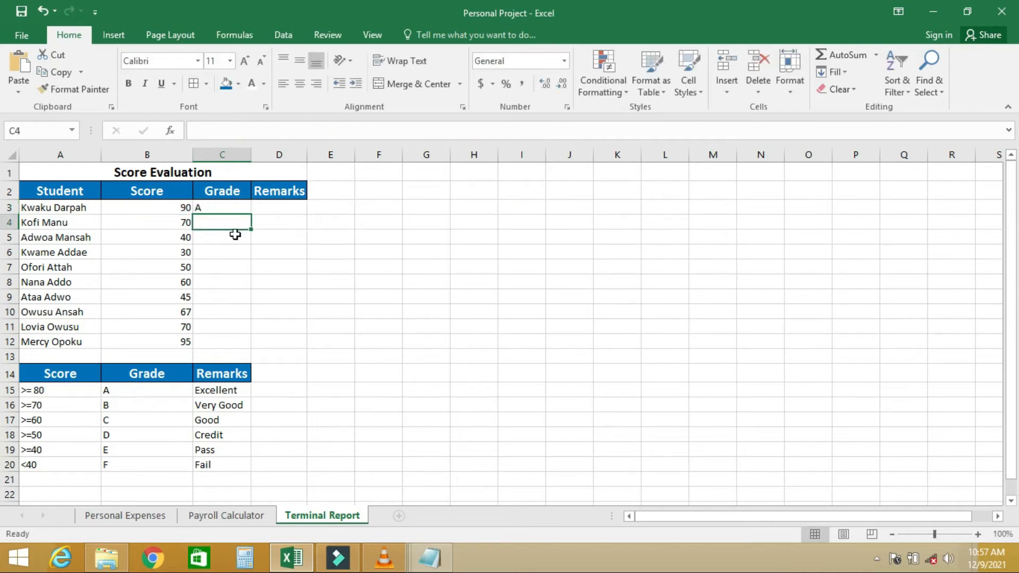
Fill the grade formula from C3 down the Grade column to C12.
click(226, 208)
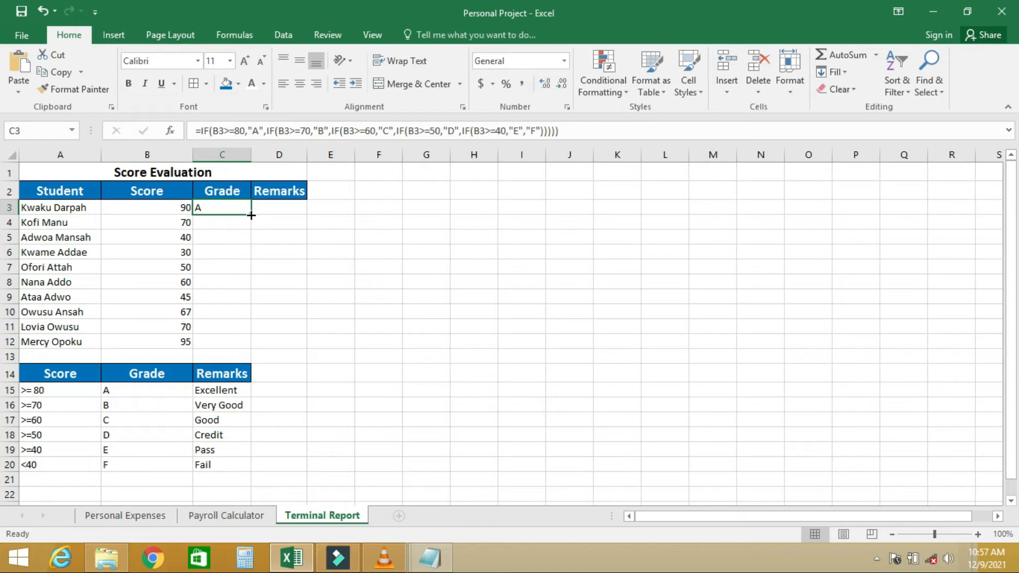
click(231, 221)
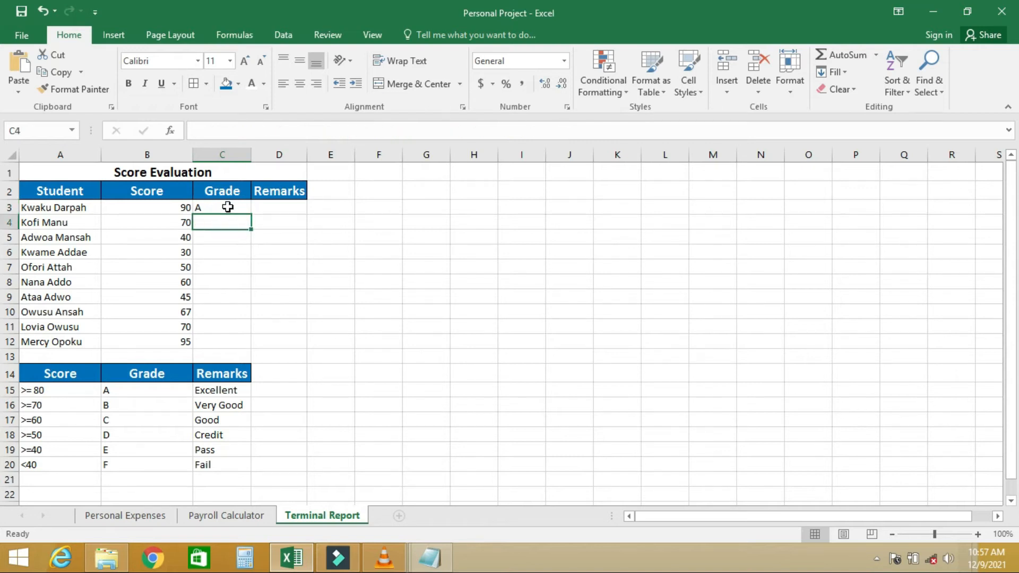
drag(218, 223, 221, 337)
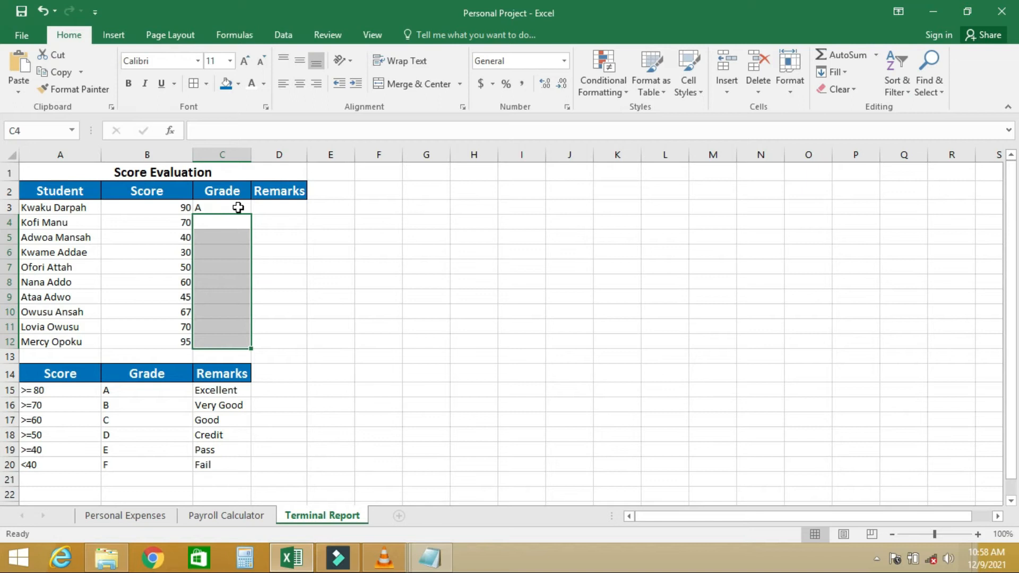
double_click(238, 208)
click(235, 258)
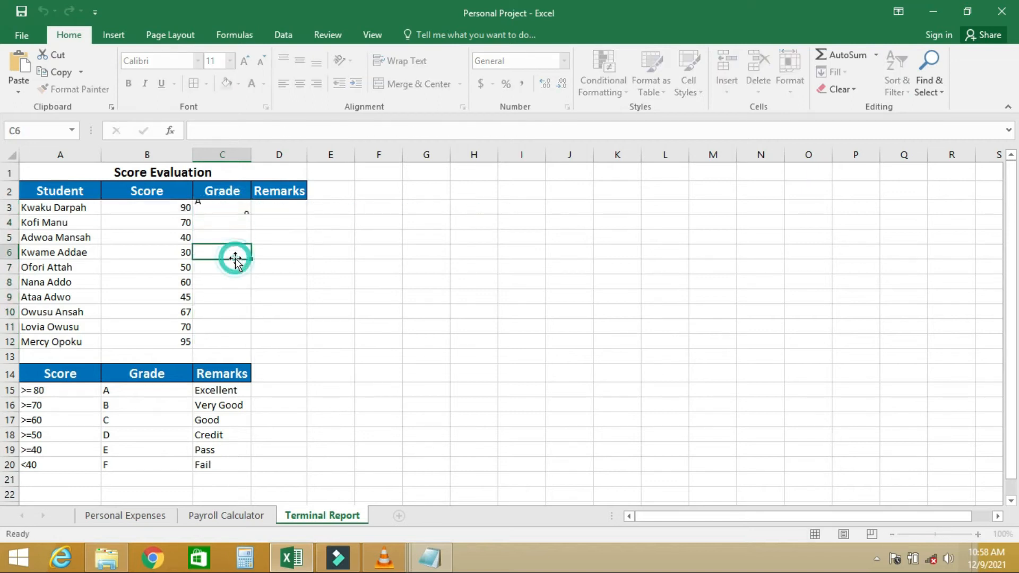
click(233, 207)
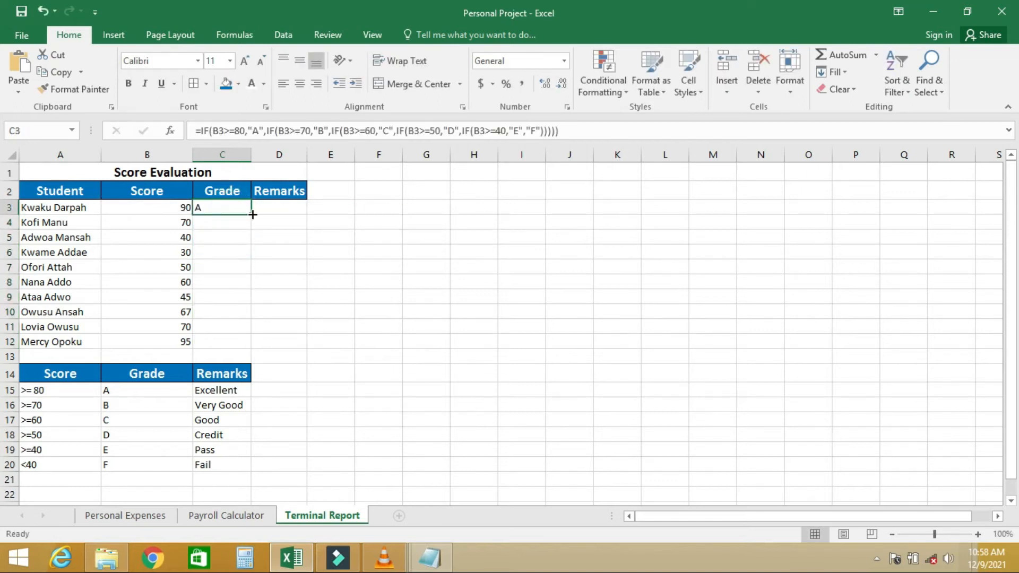
drag(253, 215, 239, 343)
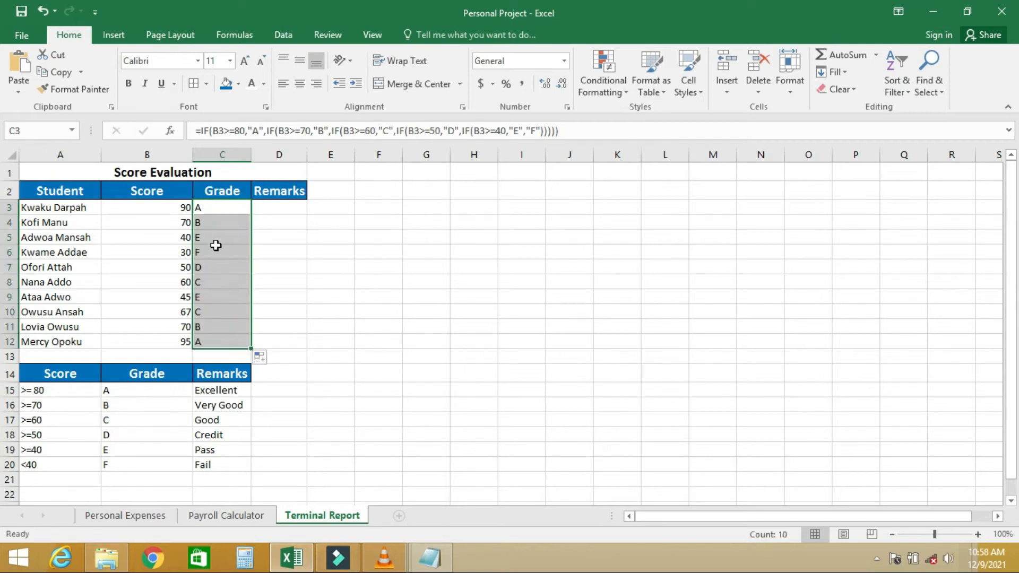
Check the grades in C4 to C6 against the scores in the same rows.
click(173, 222)
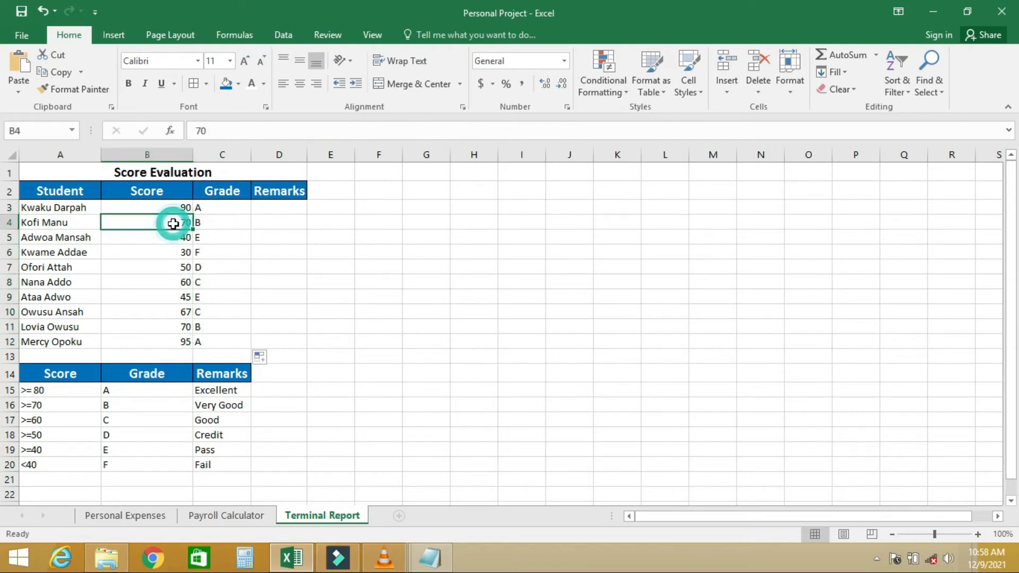
click(208, 225)
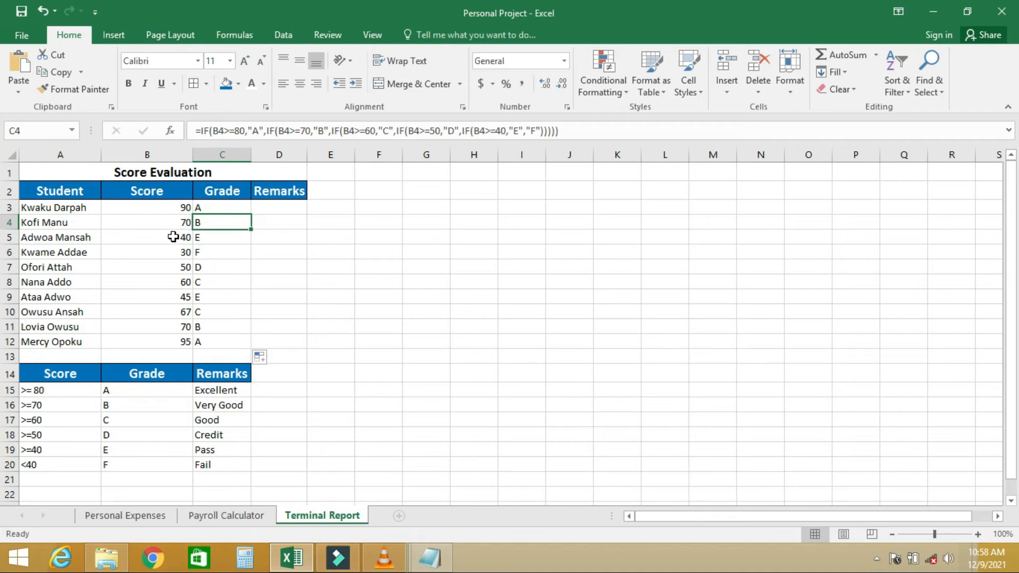
click(204, 235)
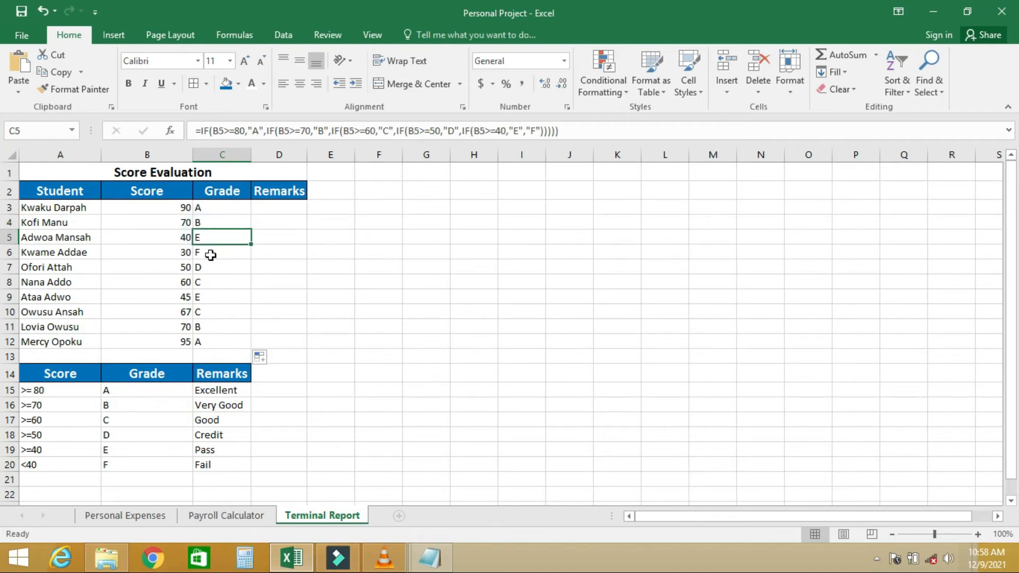
click(183, 253)
click(210, 254)
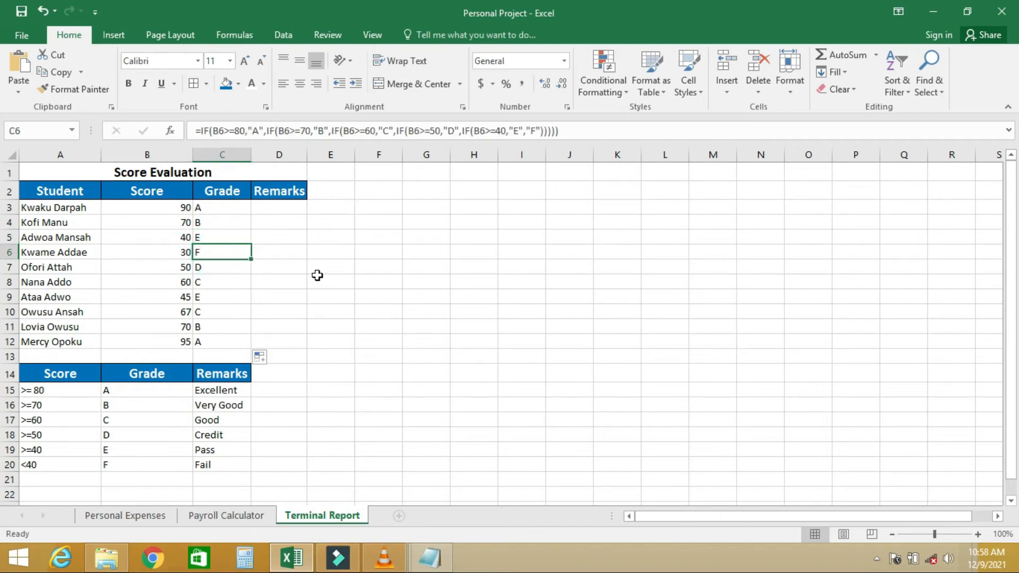
Copy the nested IF formula from C3 into the first Remarks cell, D3.
click(265, 211)
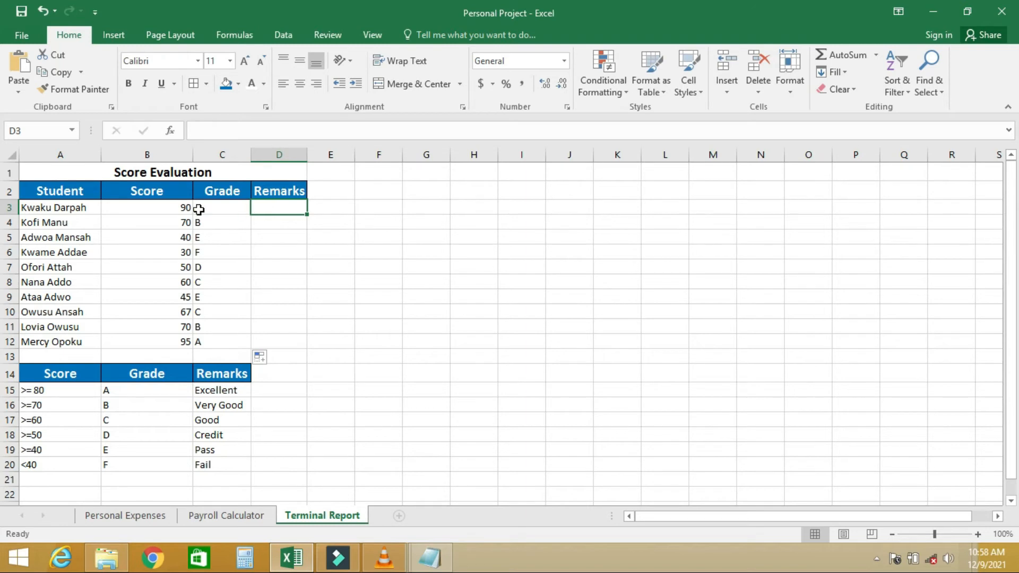
click(215, 208)
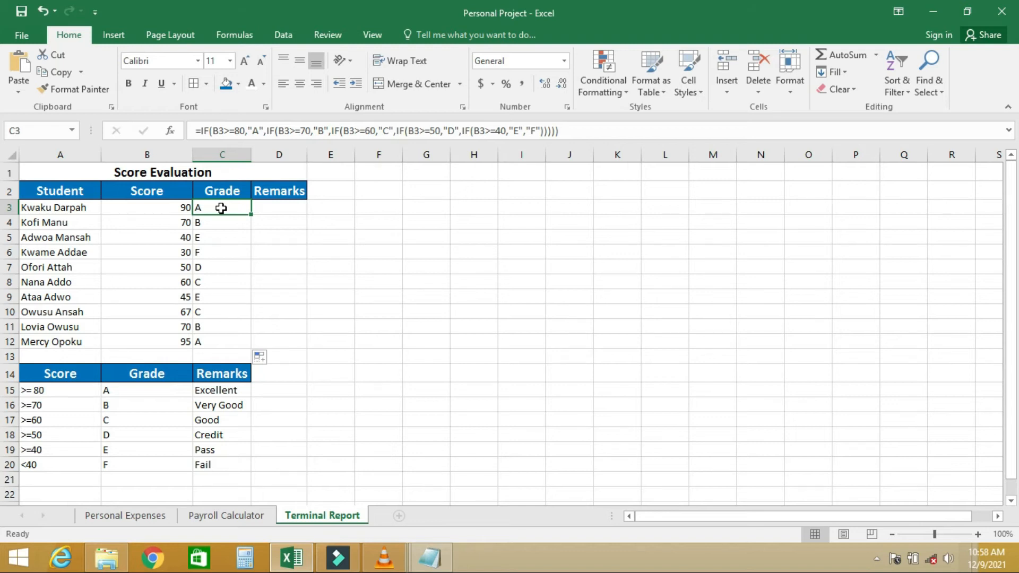
right_click(221, 208)
click(256, 235)
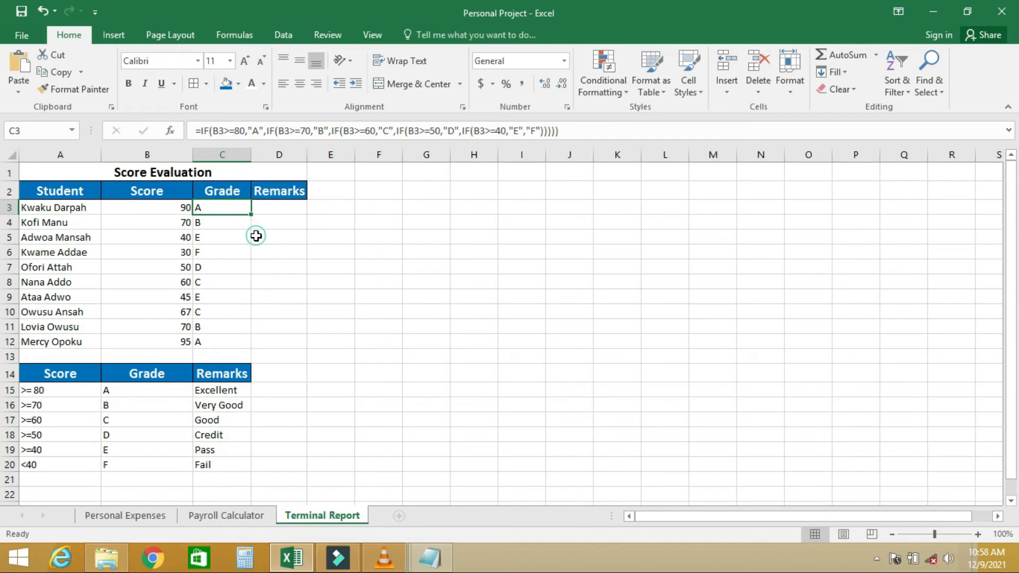
click(281, 211)
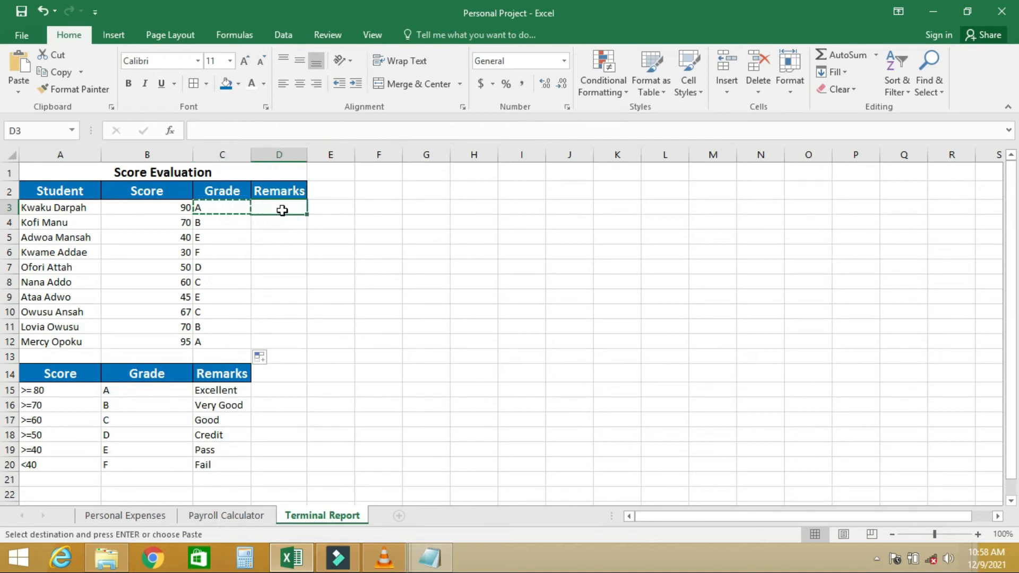
key(ctrl+v)
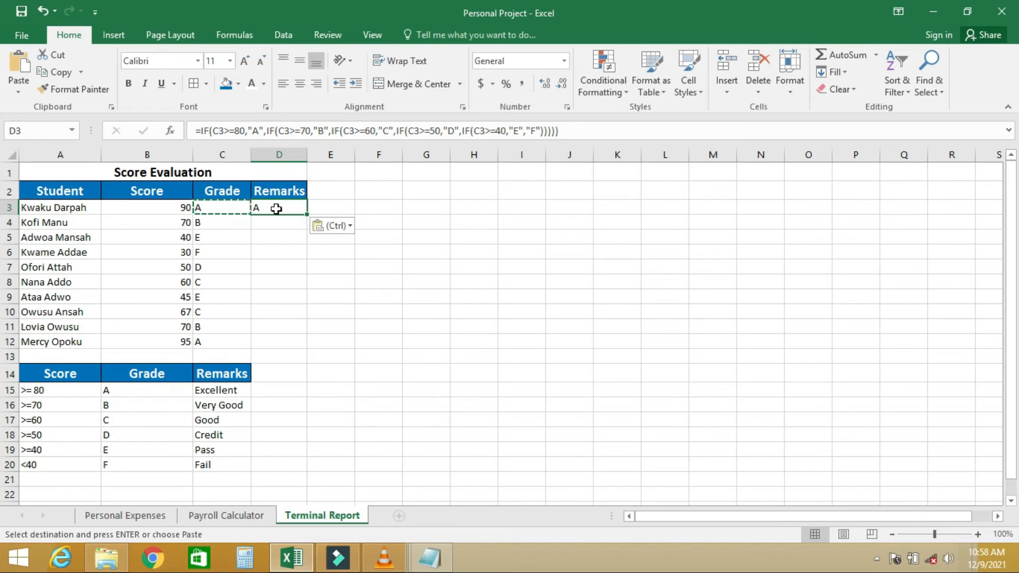
key(Escape)
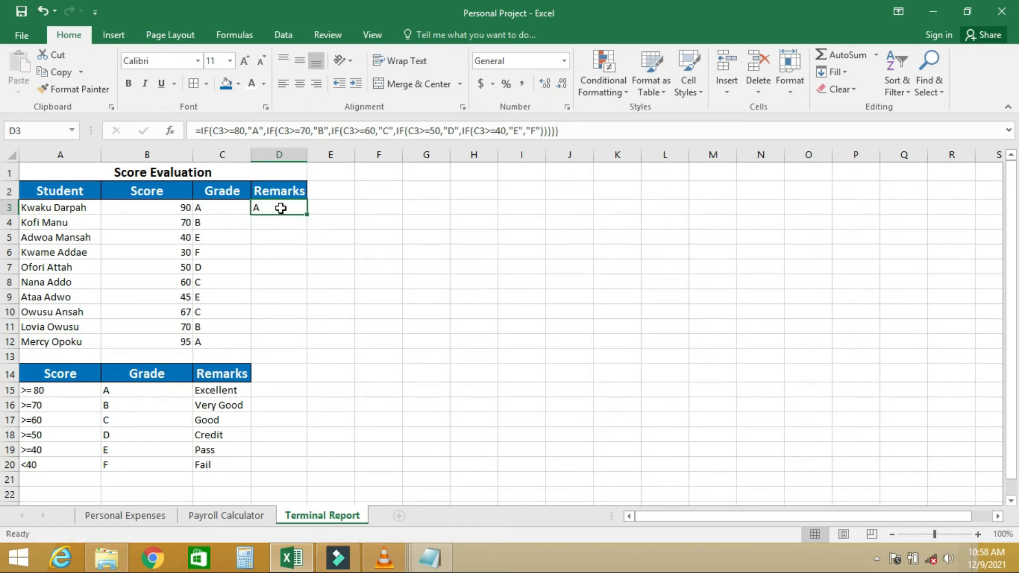
Replace the result "A" with "Excellent" for scores of at least 80 in the D3 formula.
click(280, 208)
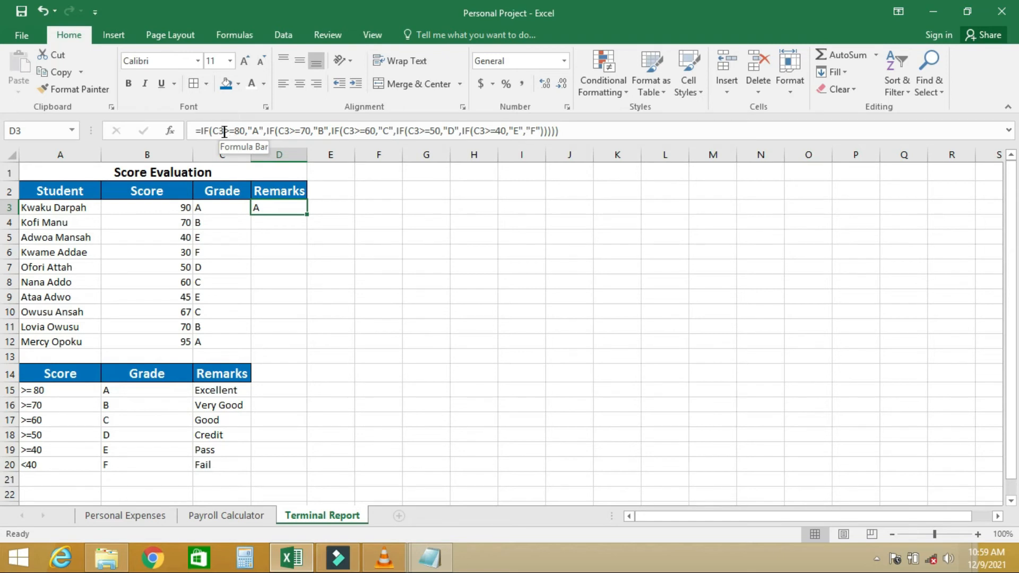
click(257, 132)
key(BackSpace)
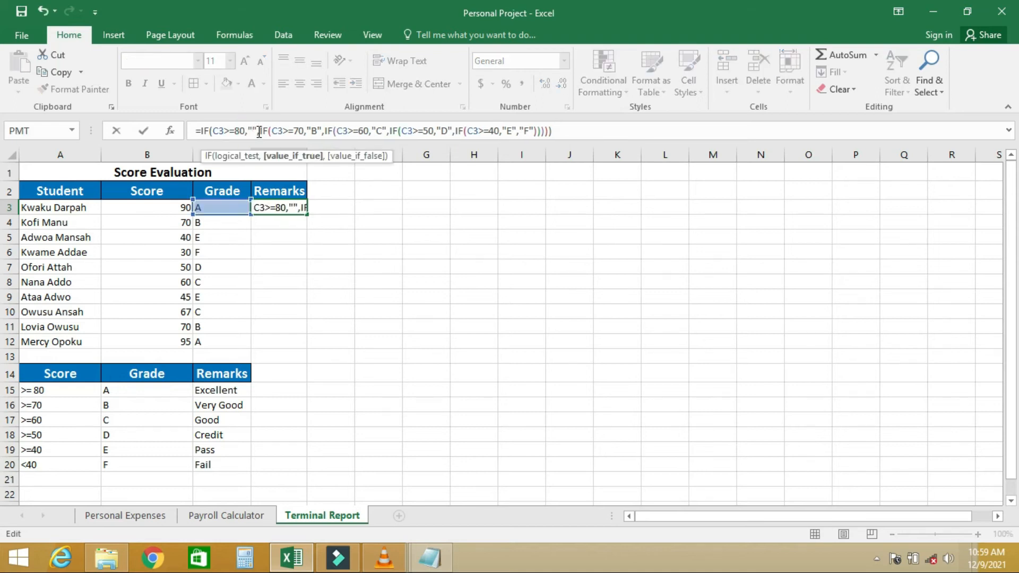
text(EXE)
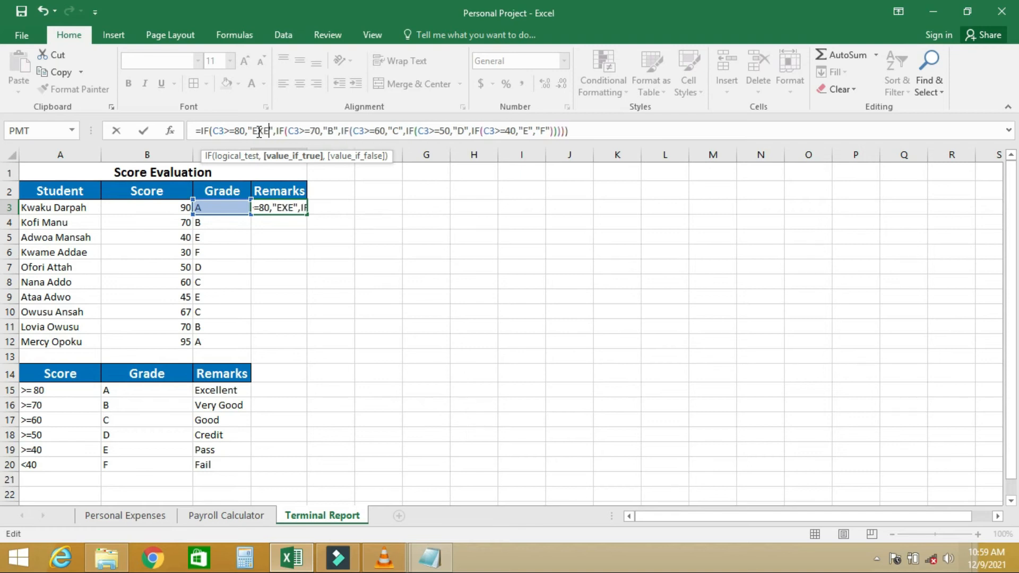
key(BackSpace)
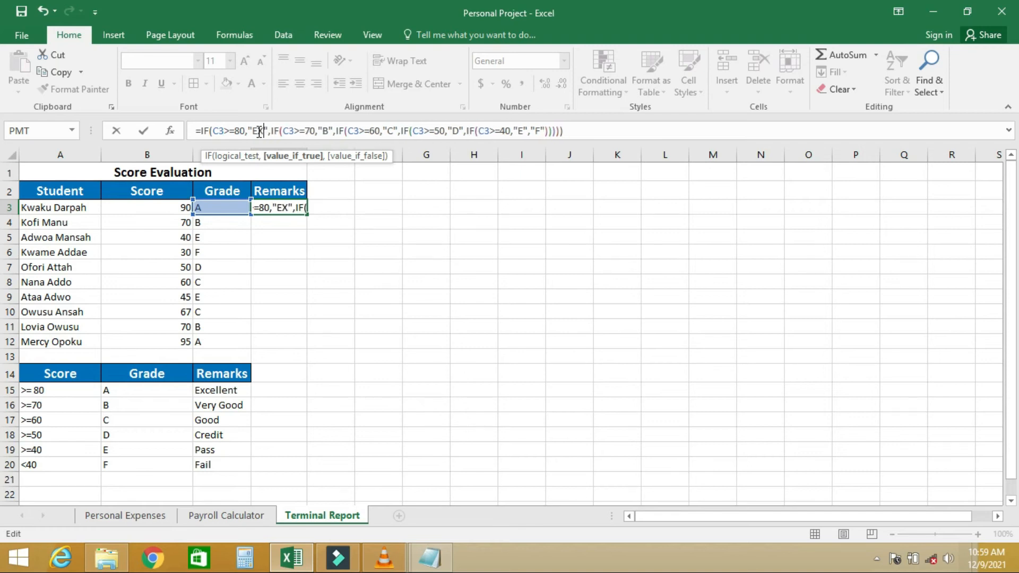
text(c)
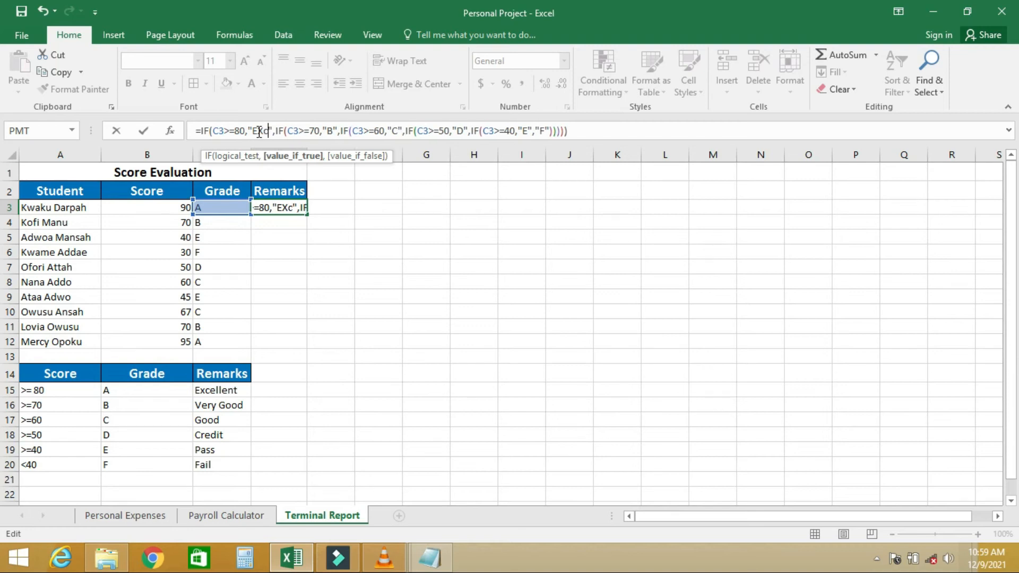
key(BackSpace)
key(BackSpace)
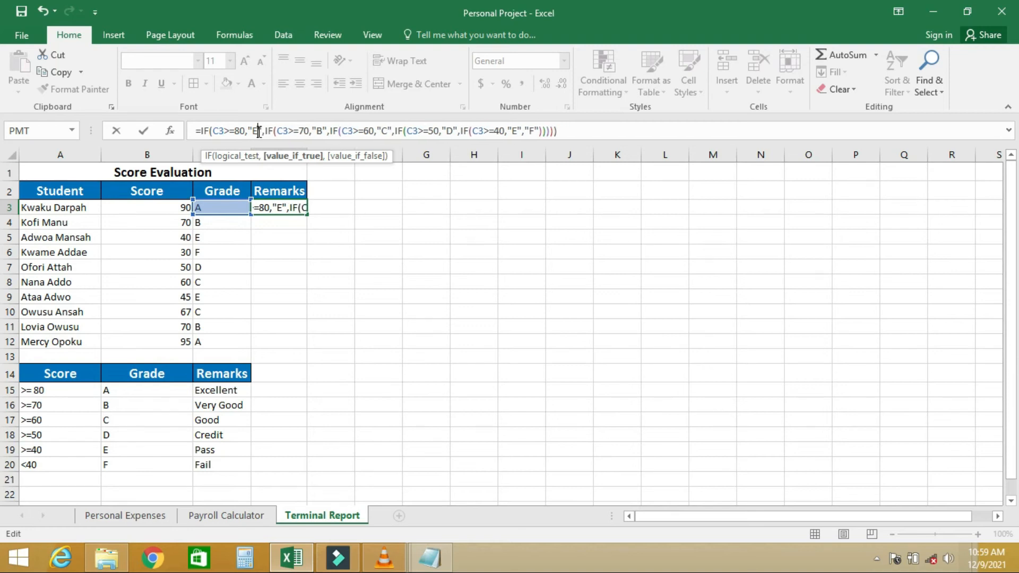
text(xcellent)
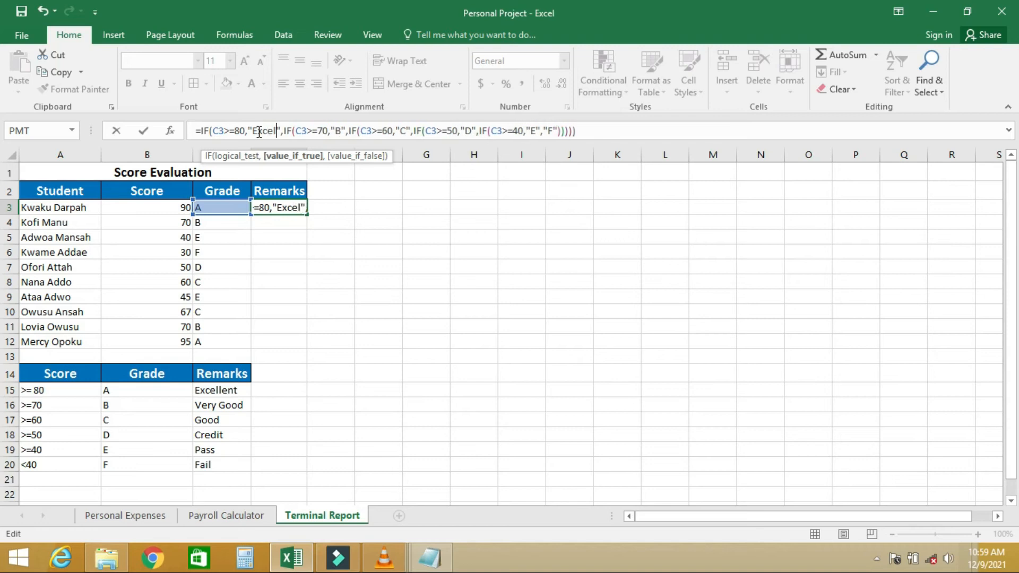
Replace the result "B" with "Very Good" for scores of at least 70 in the D3 formula.
click(359, 131)
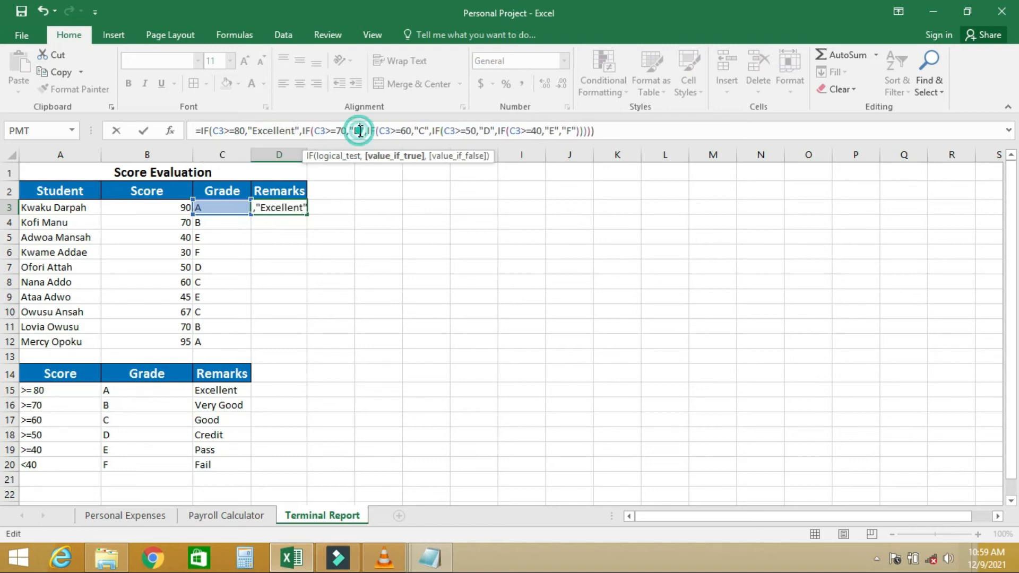
text(Very good)
click(383, 130)
key(BackSpace)
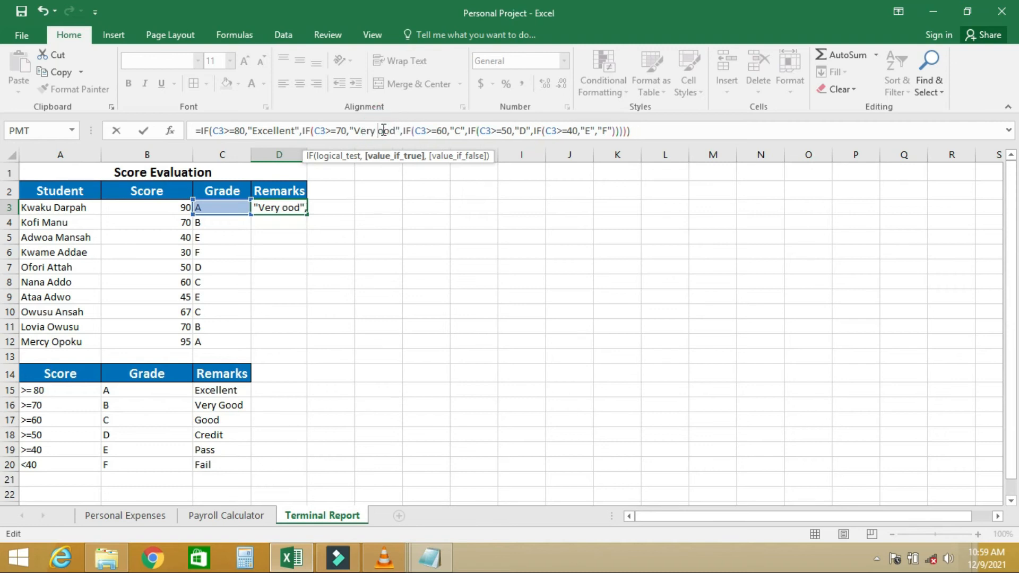
text(G)
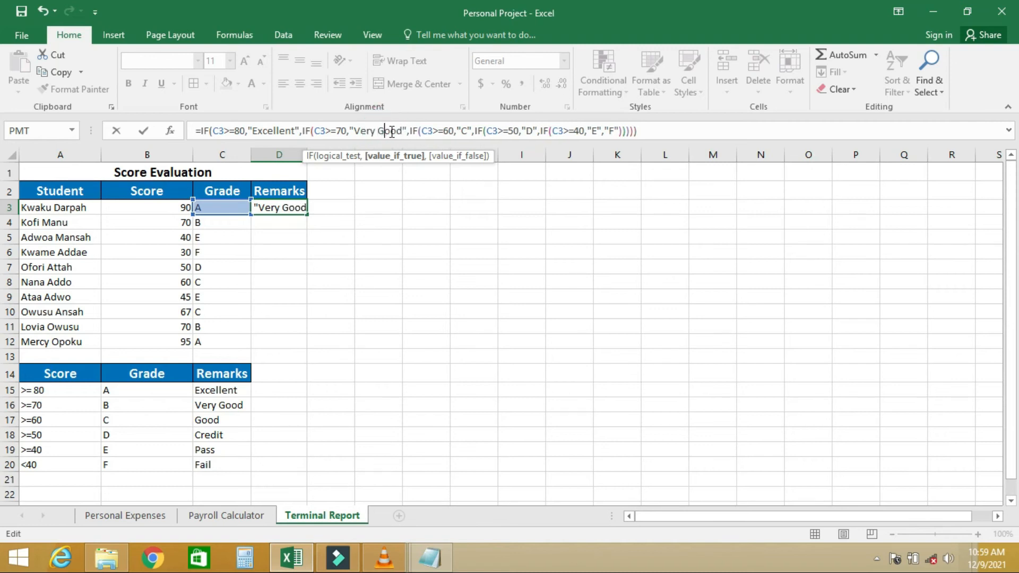
Replace the result "C" with "Good" and "D" with "Credit" in the D3 formula.
click(467, 130)
key(BackSpace)
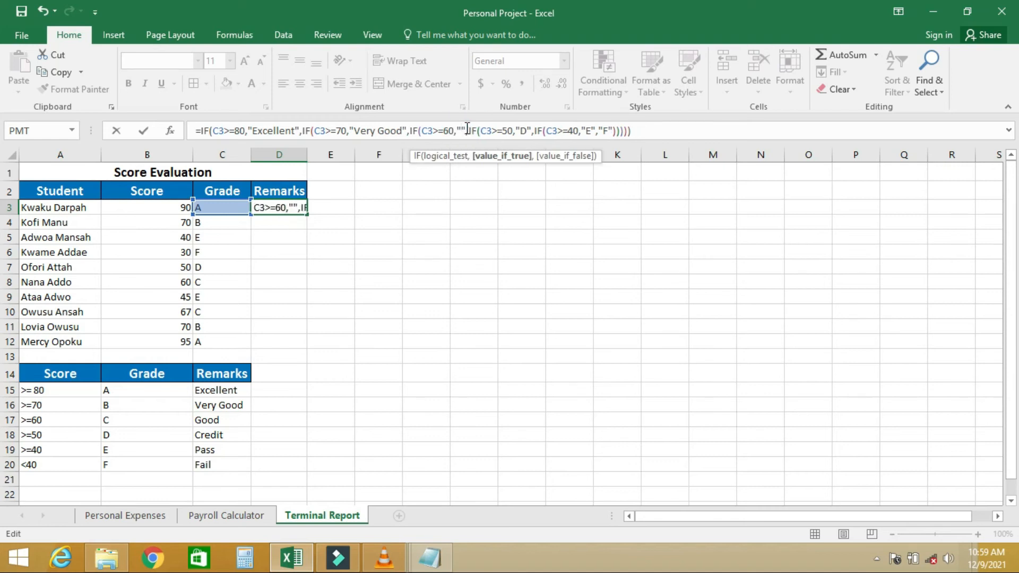
text(Good)
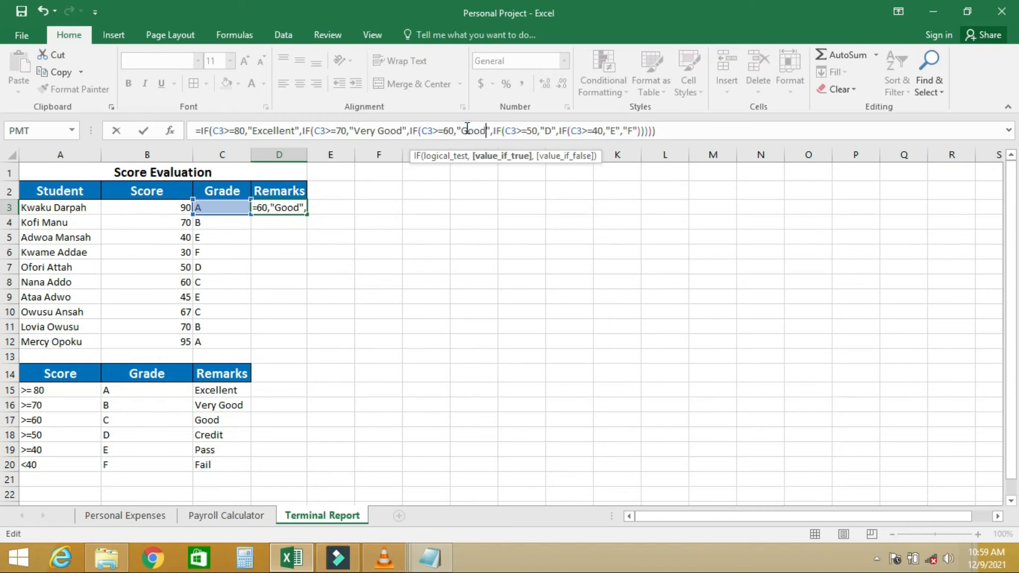
click(552, 130)
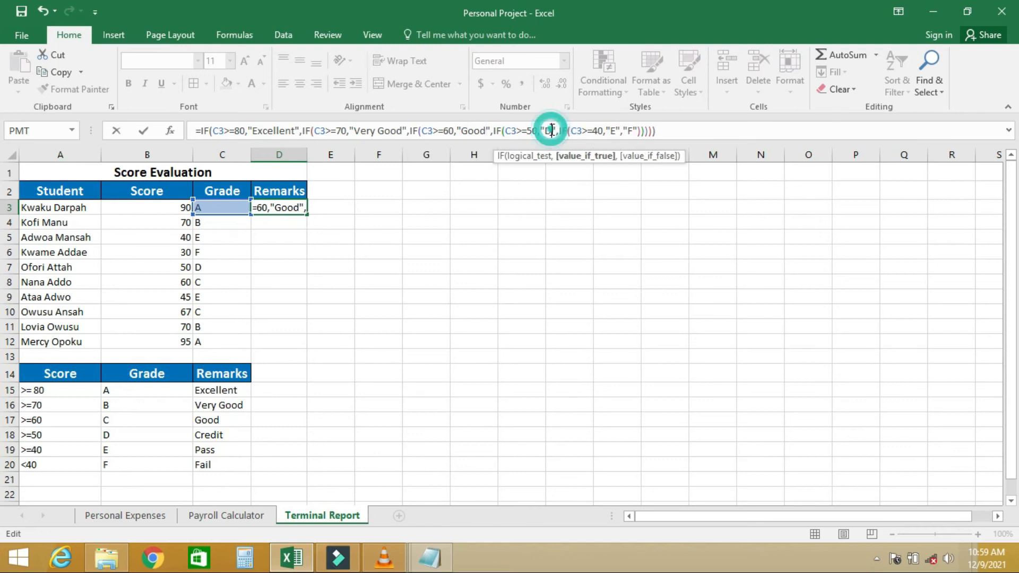
key(BackSpace)
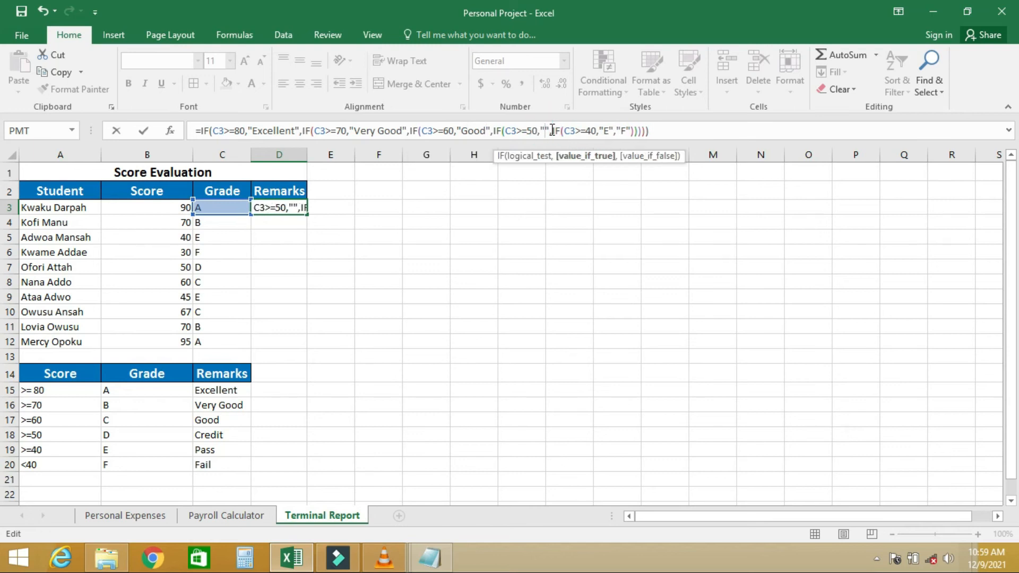
text(Cred)
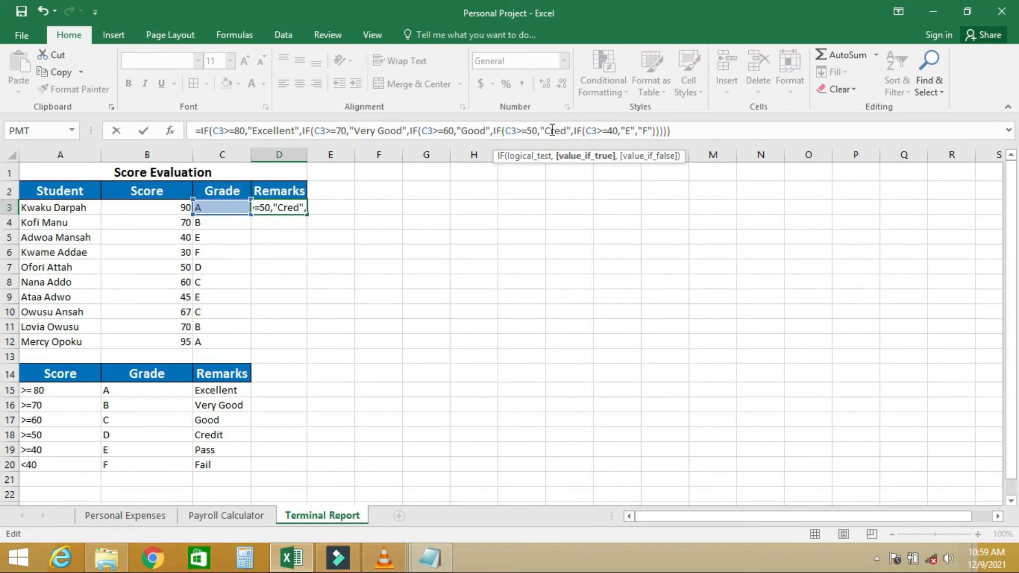
text(it)
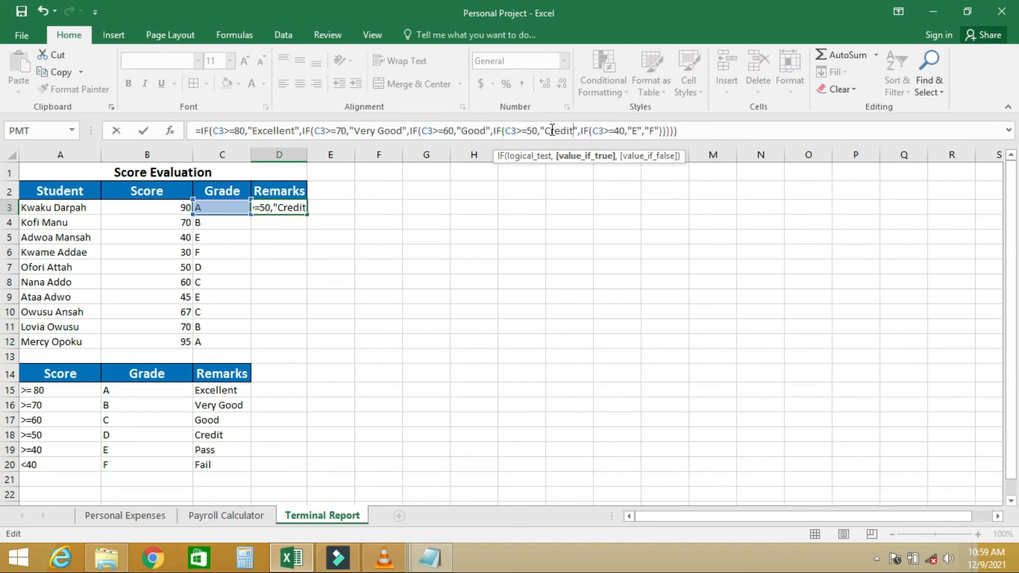
Replace the result "E" with "Pass" and "F" with "Fail" in the D3 formula, and enter it.
double_click(635, 131)
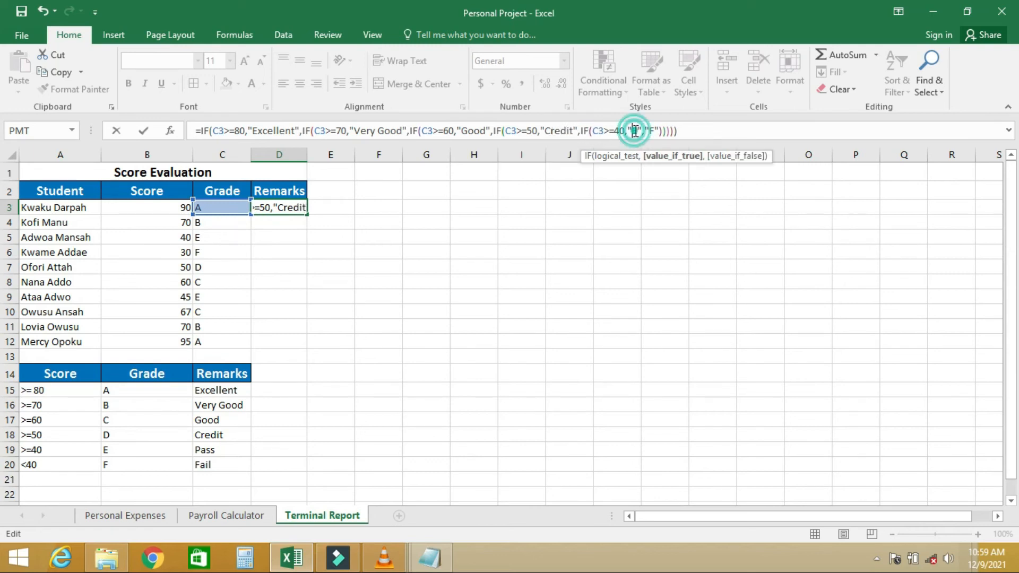
text(Pas)
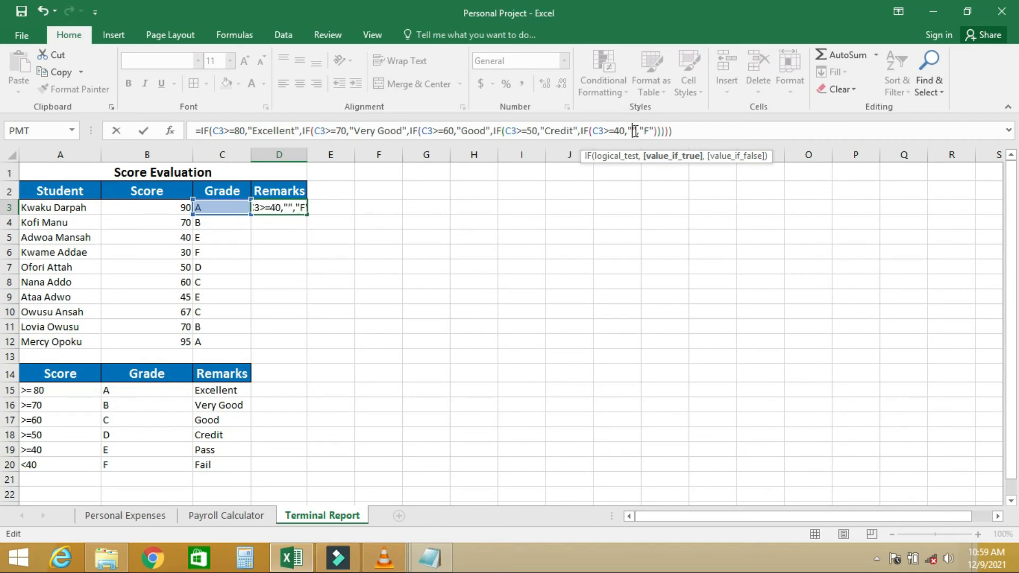
text(s)
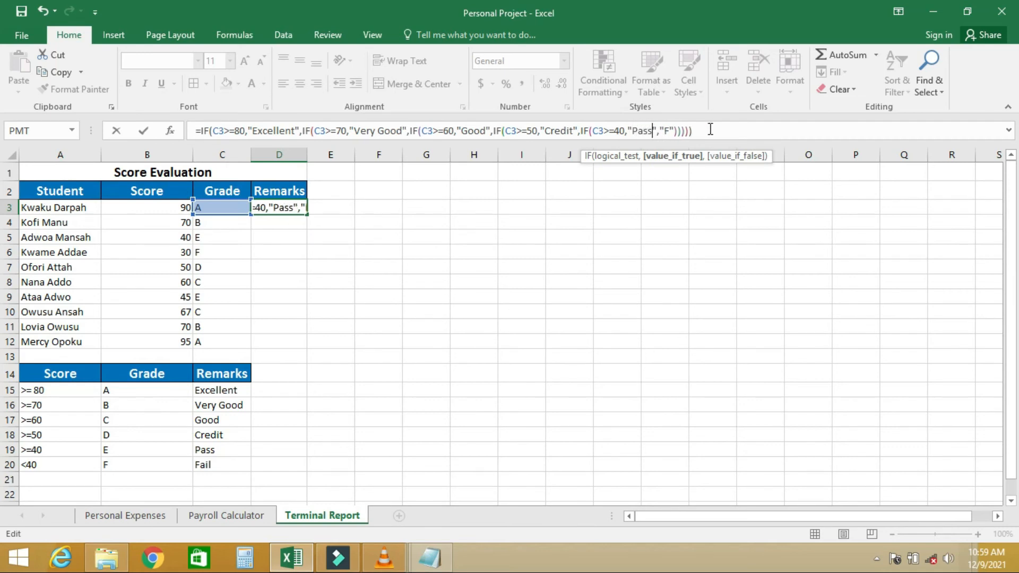
click(670, 130)
text(ail)
key(Return)
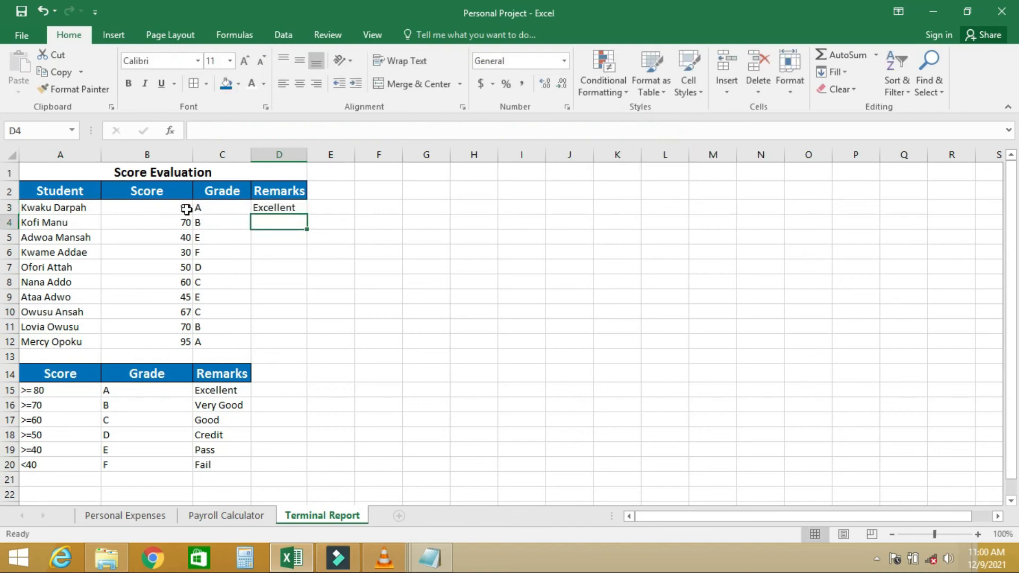
Fill the remarks formula from D3 down to D12 and compare the cell references in D3, D4 and C3.
click(286, 206)
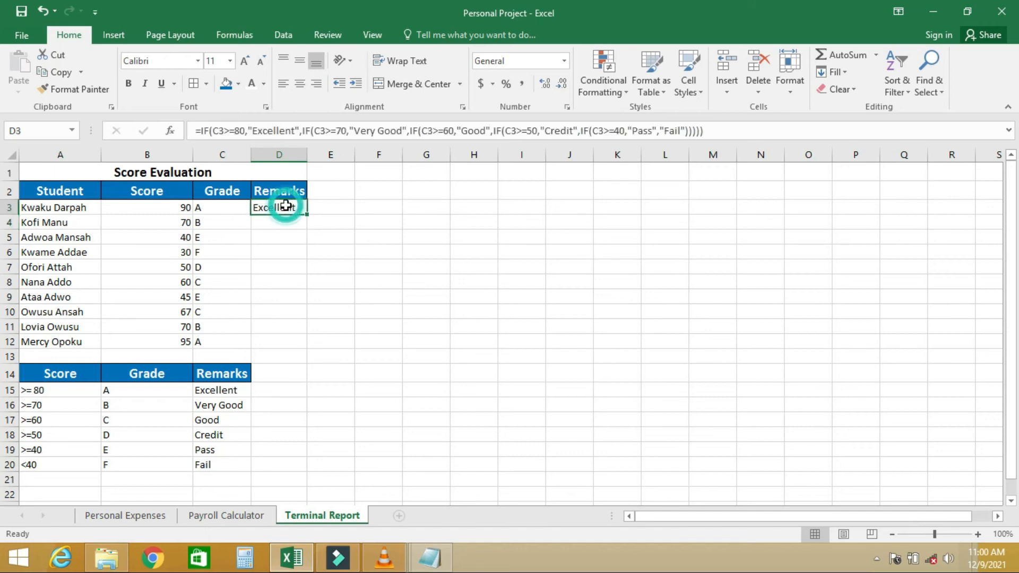
drag(307, 213, 301, 349)
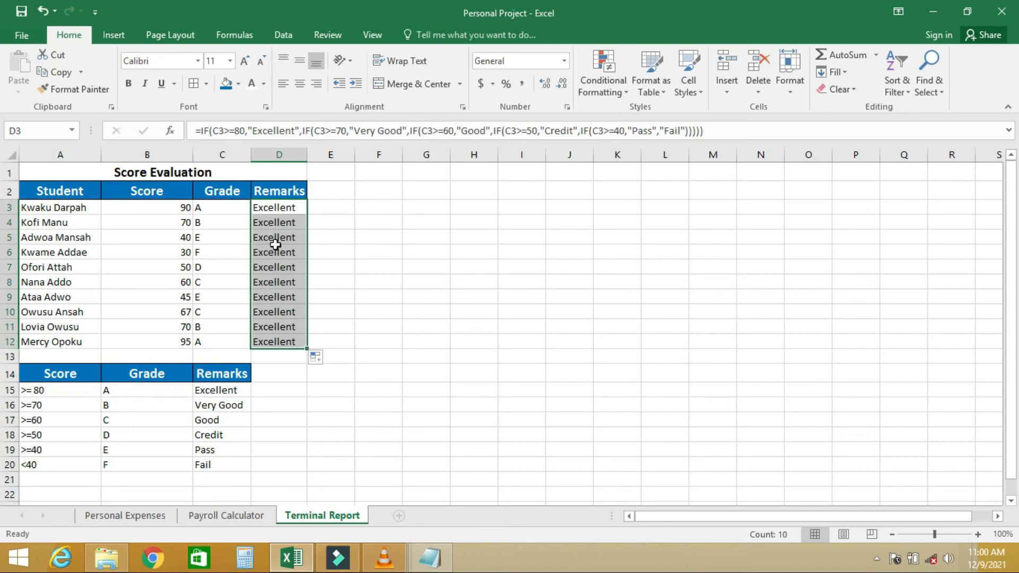
click(289, 207)
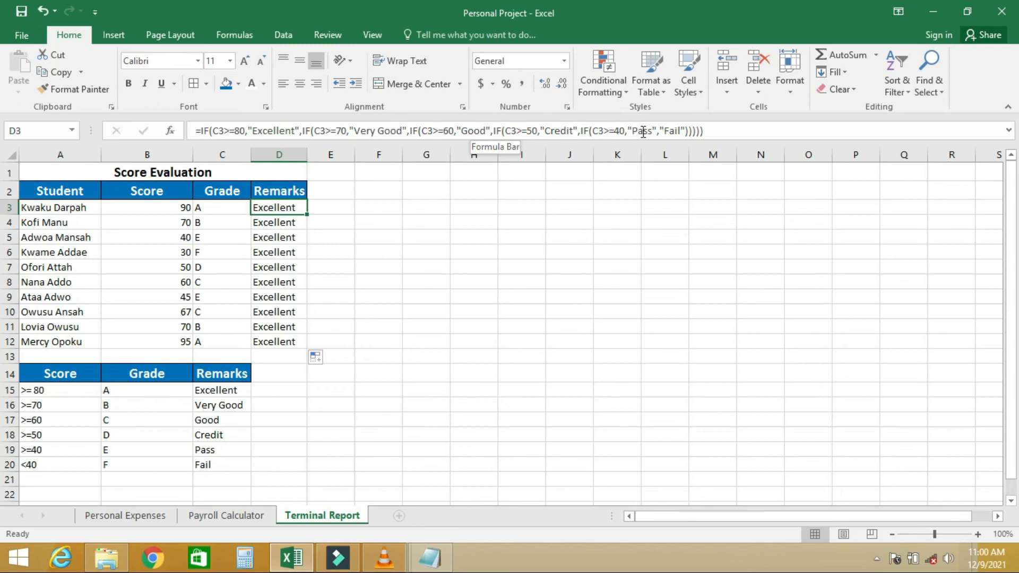
click(282, 224)
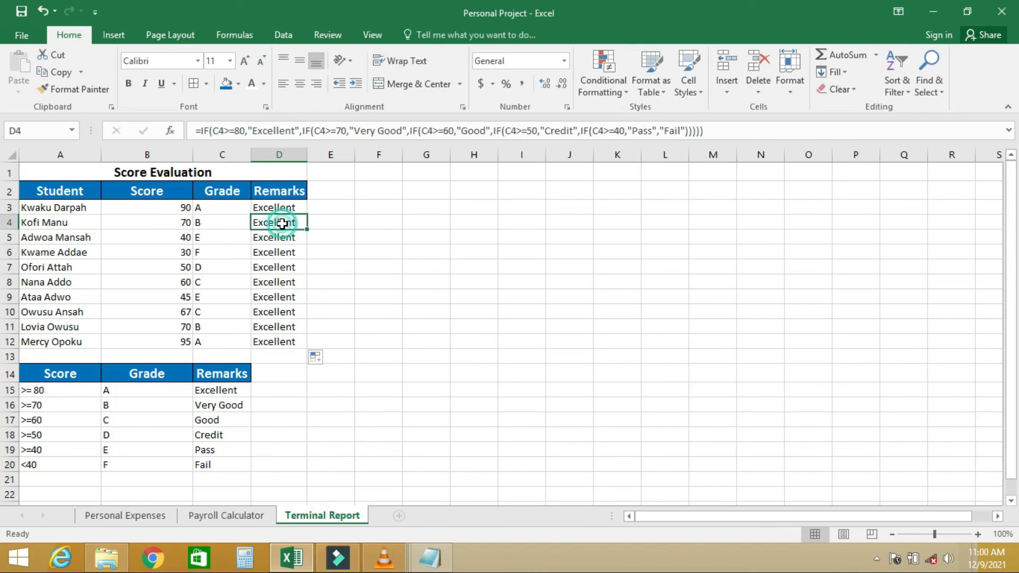
click(291, 207)
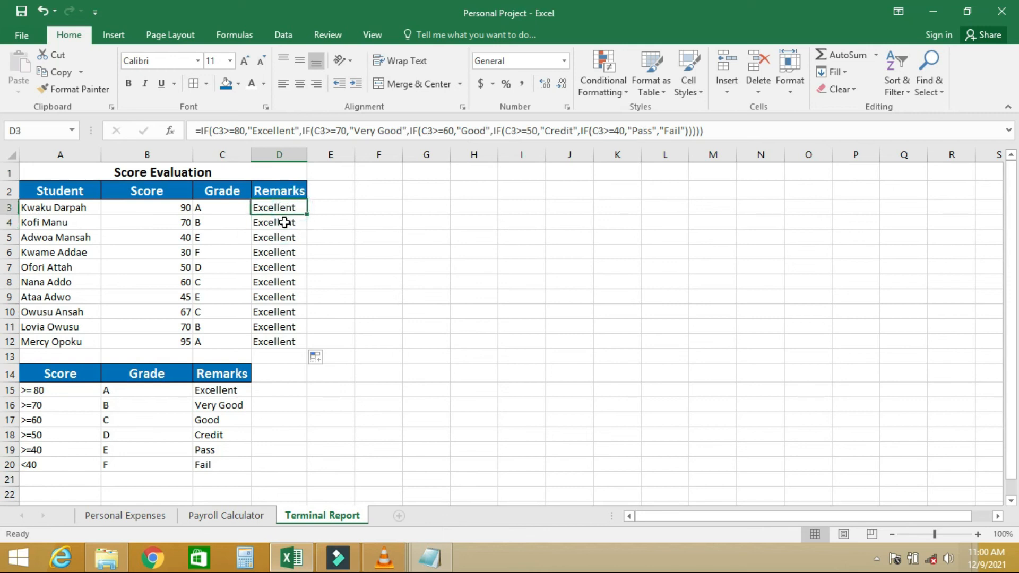
click(285, 222)
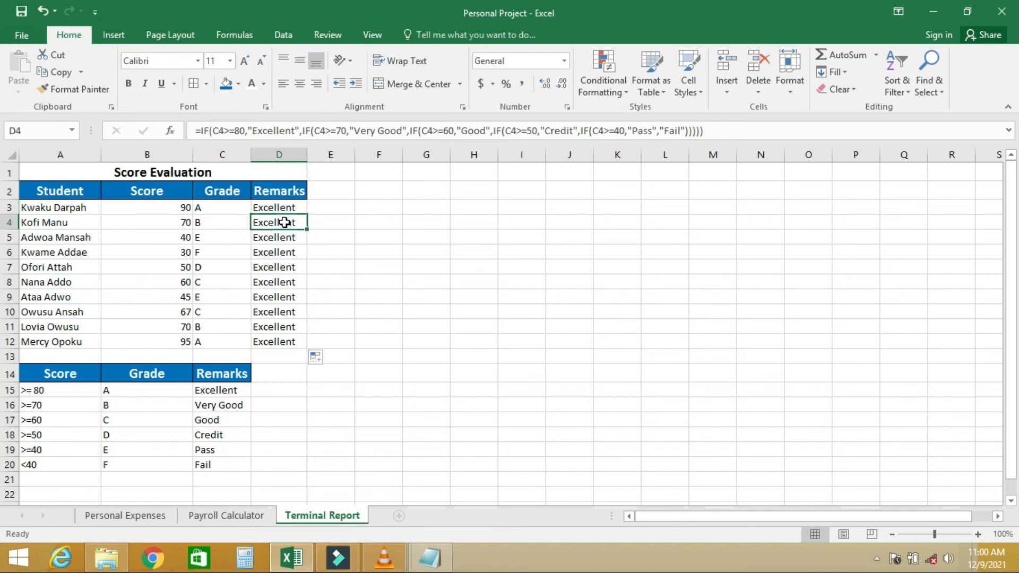
click(208, 209)
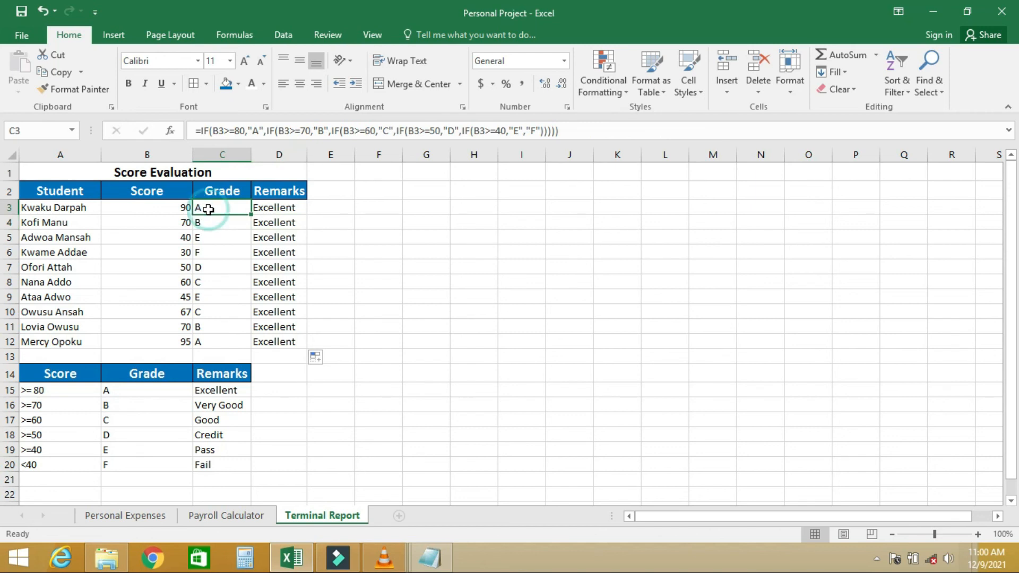
Change the tested cell from C3 to B3 in the >=80 and >=70 conditions of the D3 formula.
click(269, 209)
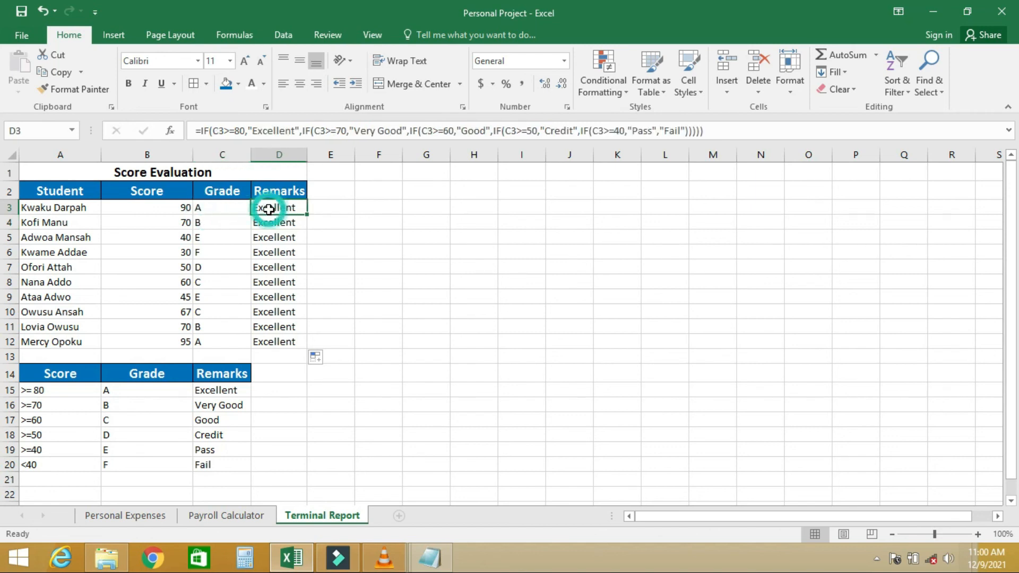
click(218, 131)
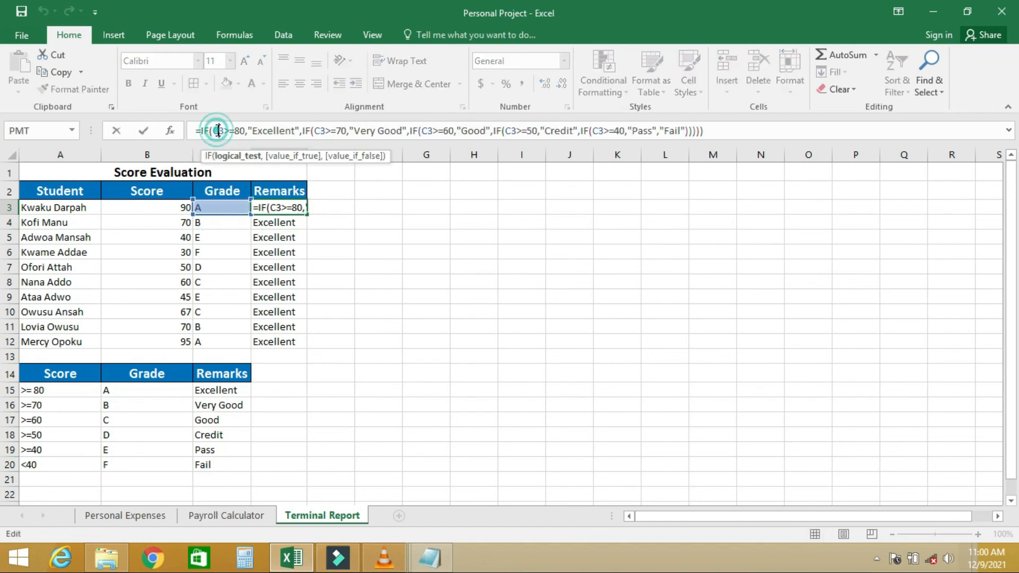
key(BackSpace)
text(B)
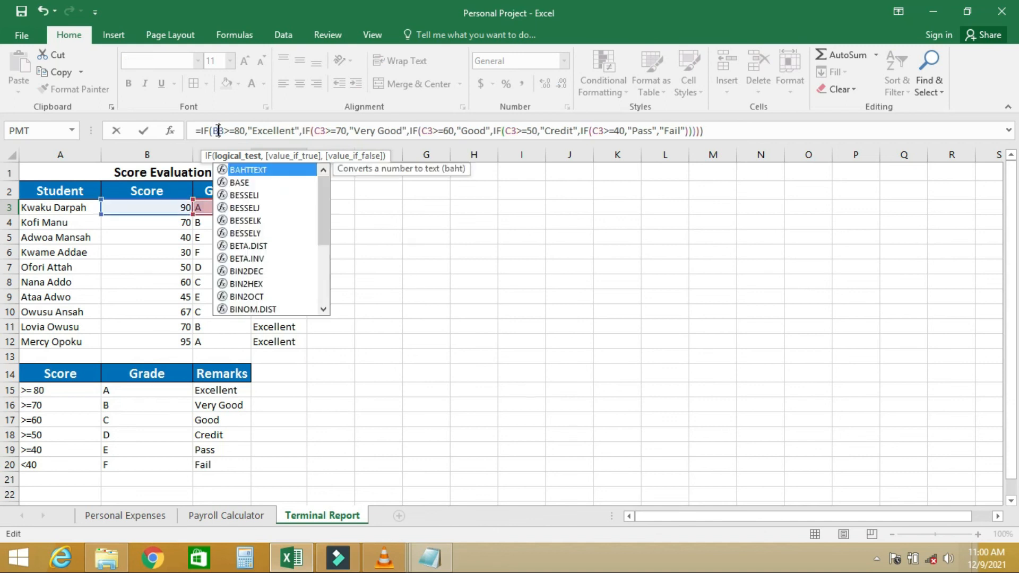
click(322, 130)
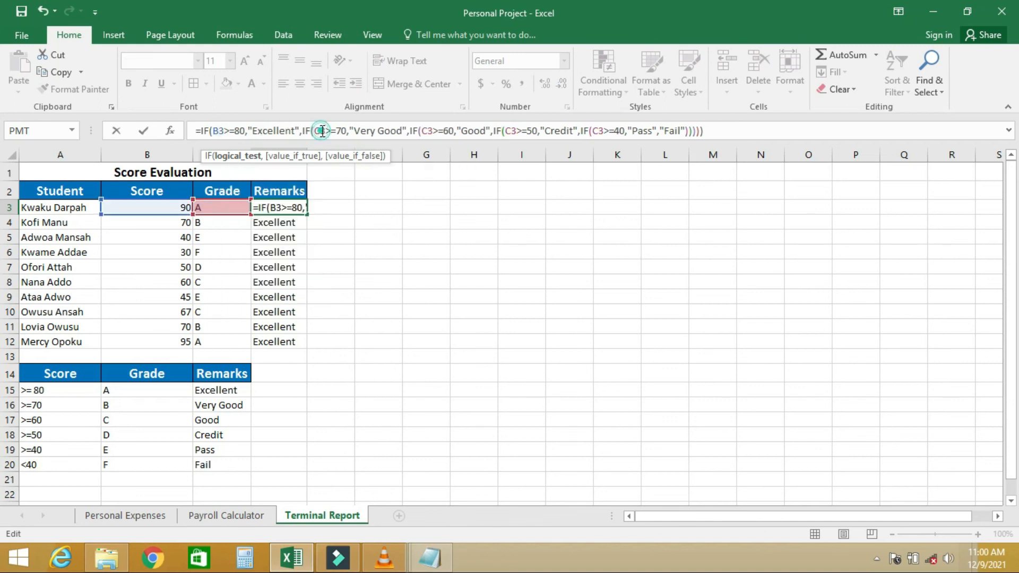
key(BackSpace)
text(B)
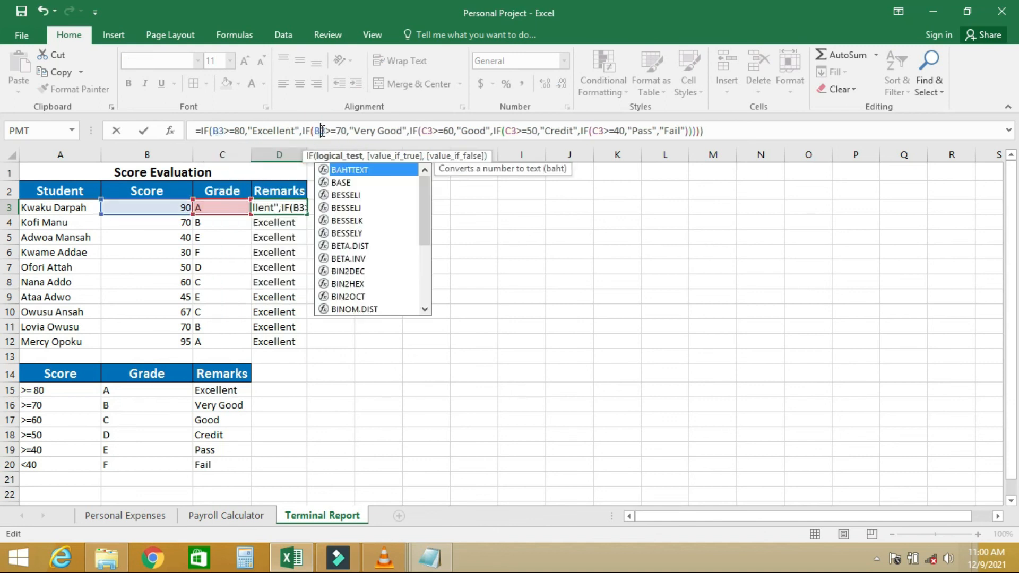
Change the tested cell to B3 in the >=60, >=50 and >=40 conditions of the D3 formula, and enter it.
click(428, 131)
key(BackSpace)
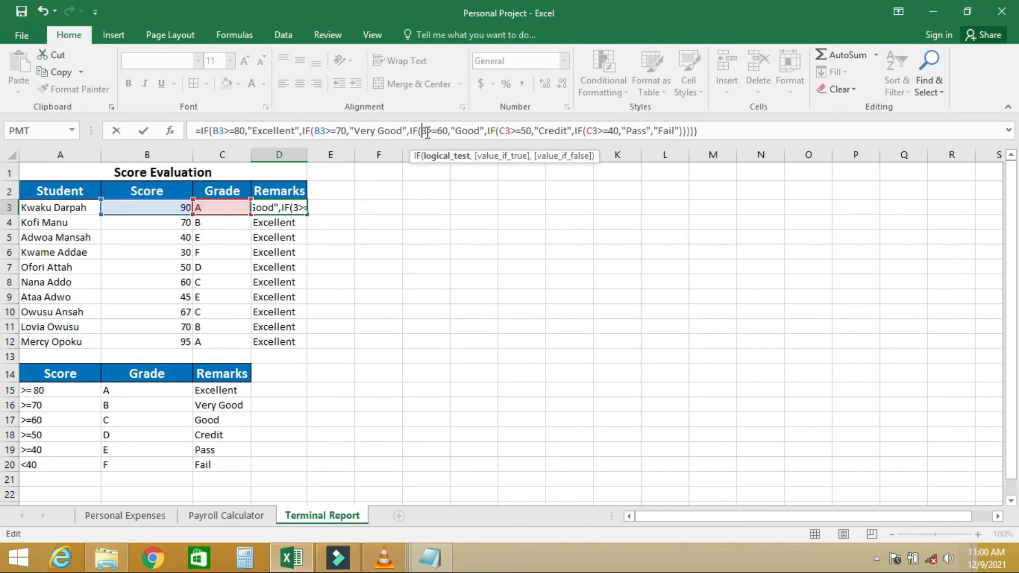
text(B)
click(512, 131)
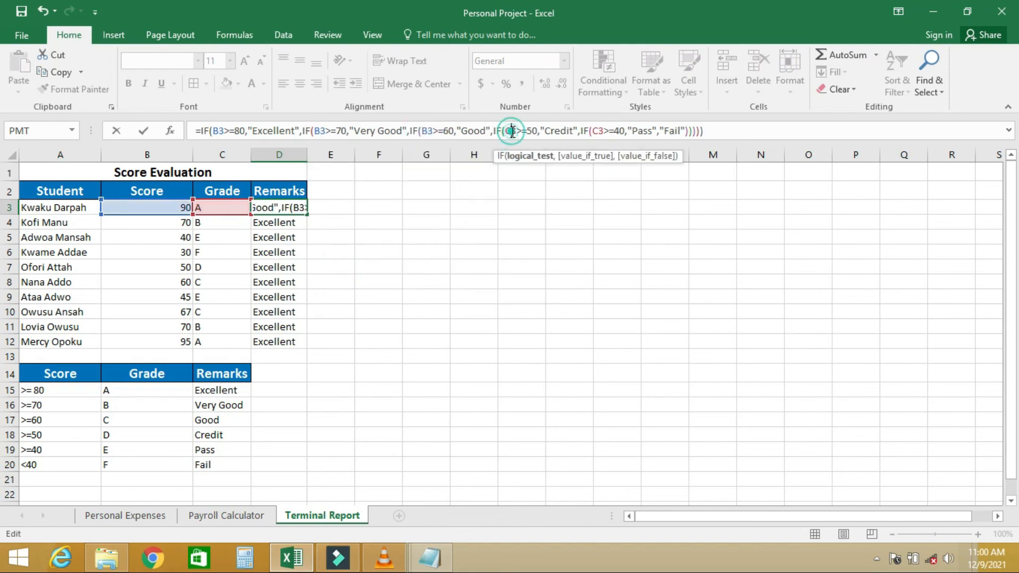
key(BackSpace)
text(B)
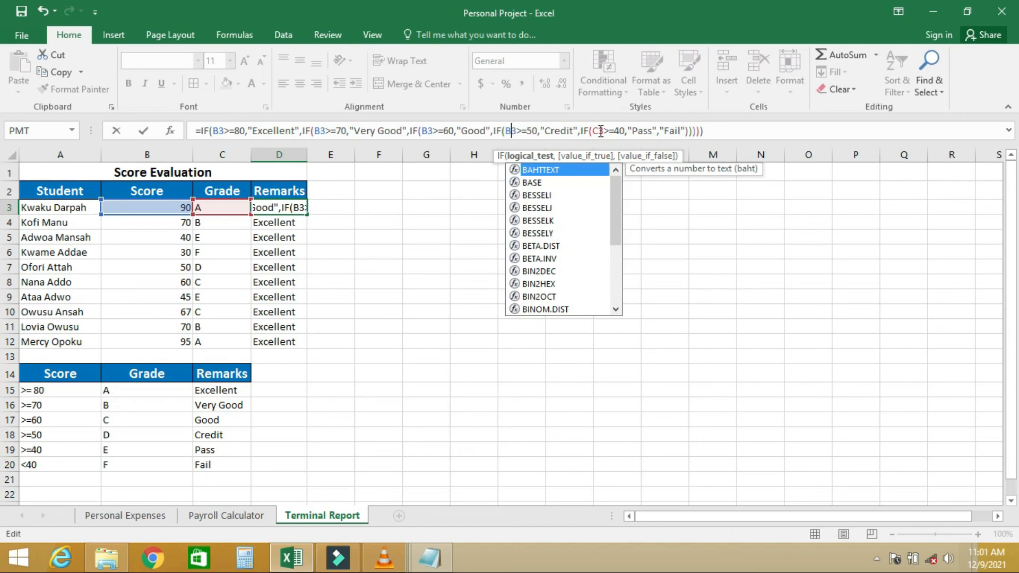
click(597, 132)
key(BackSpace)
text(BB)
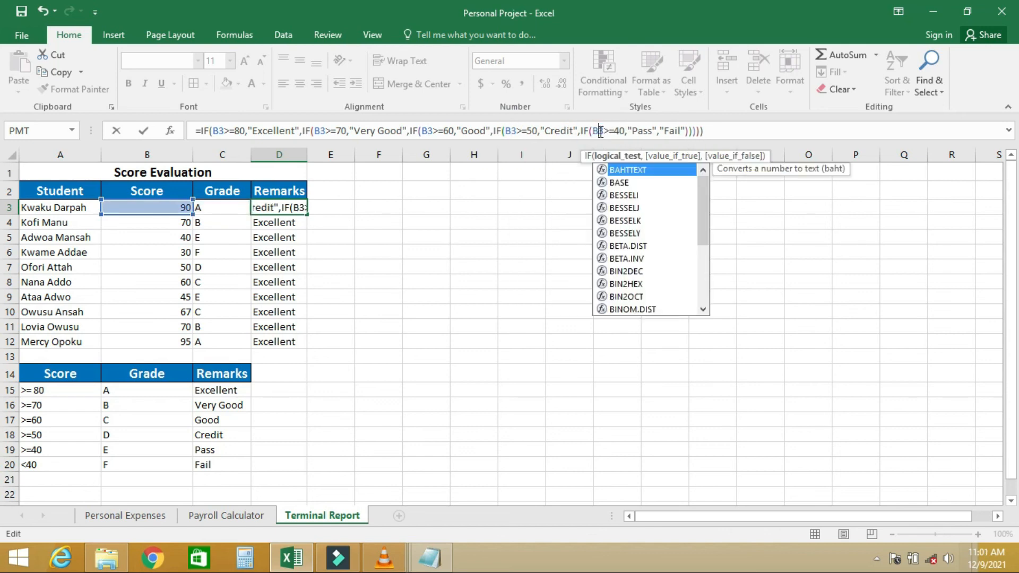
key(Return)
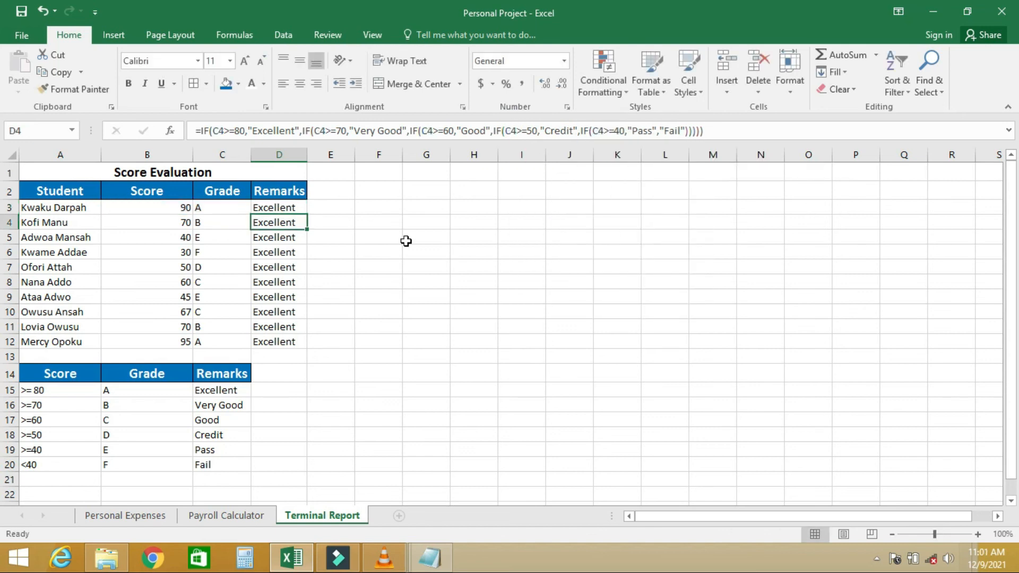
Fill the corrected remarks formula from D3 down the Remarks column to D12.
click(295, 206)
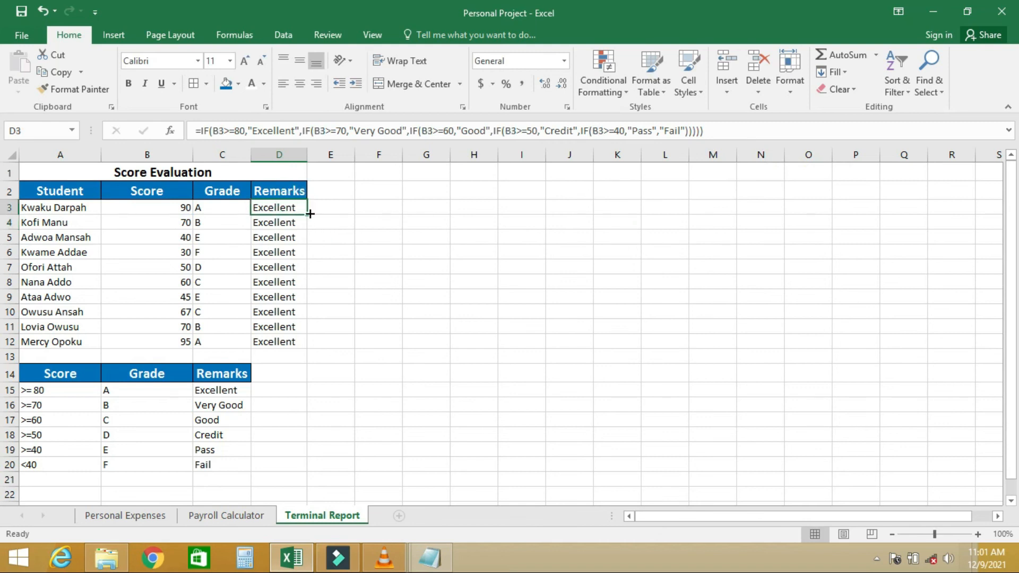
drag(306, 213, 300, 344)
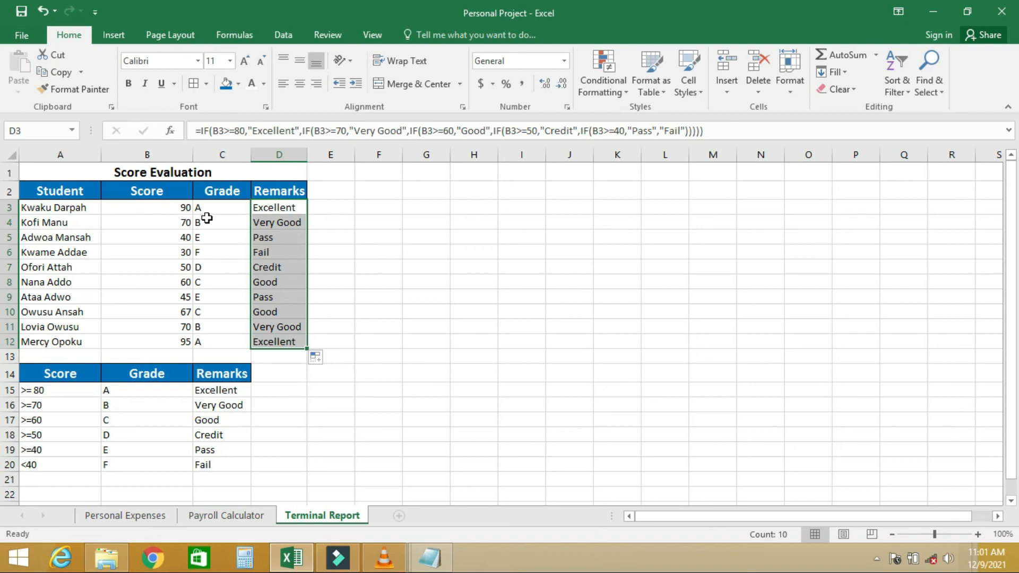
click(291, 207)
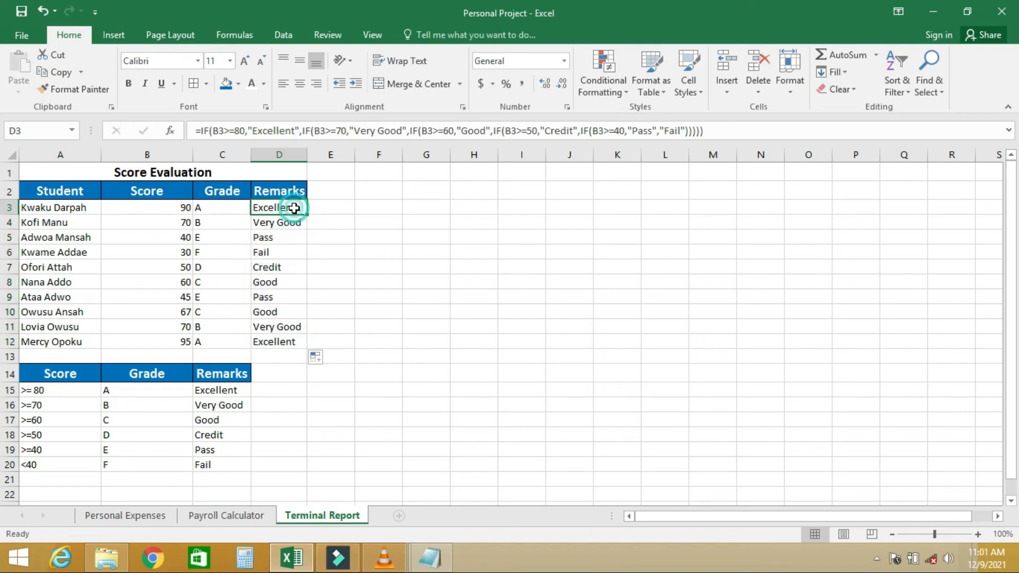